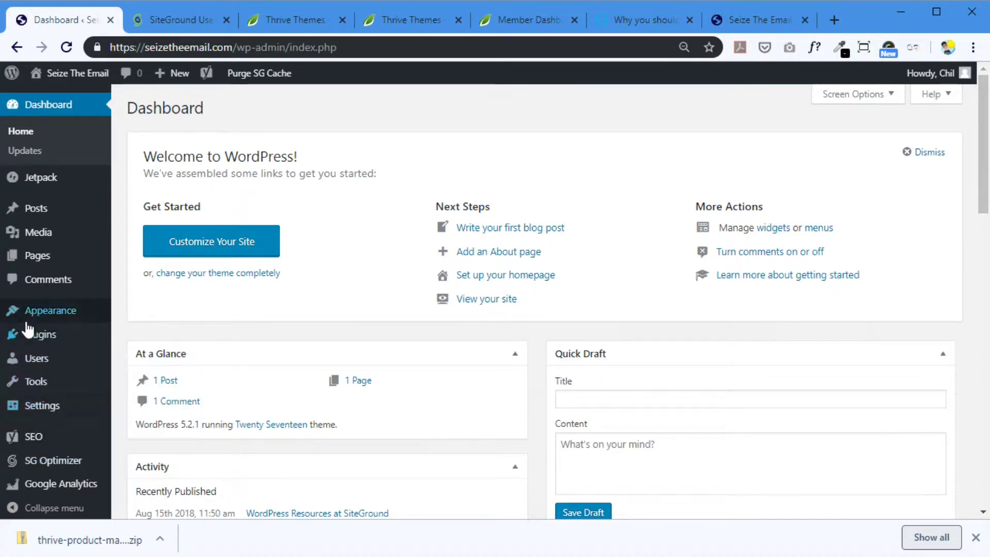
# Step: Open the site's installed themes page, then look over the live Seize The Email front page with its current theme
pyautogui.click(43, 310)
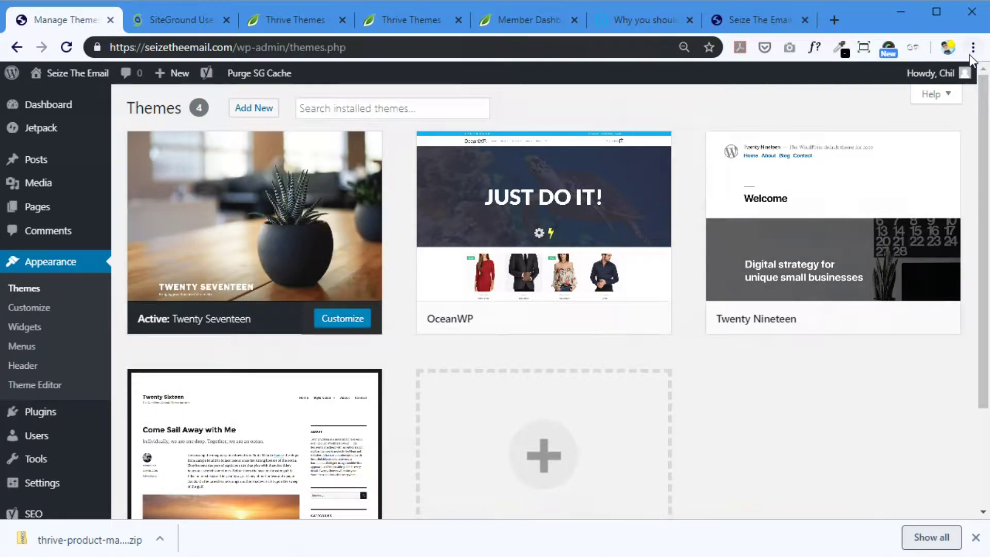
pyautogui.click(744, 20)
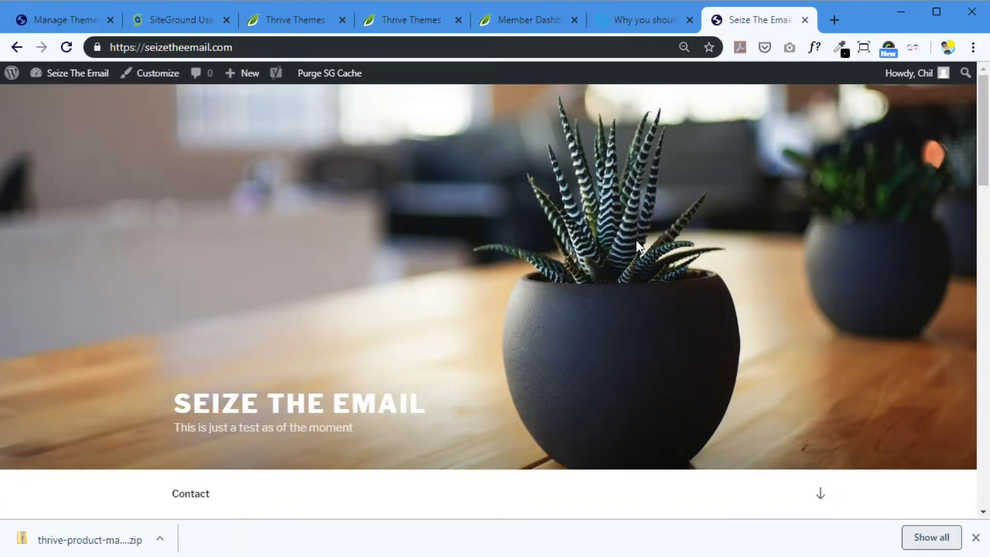
pyautogui.scroll(-20, 641, 241)
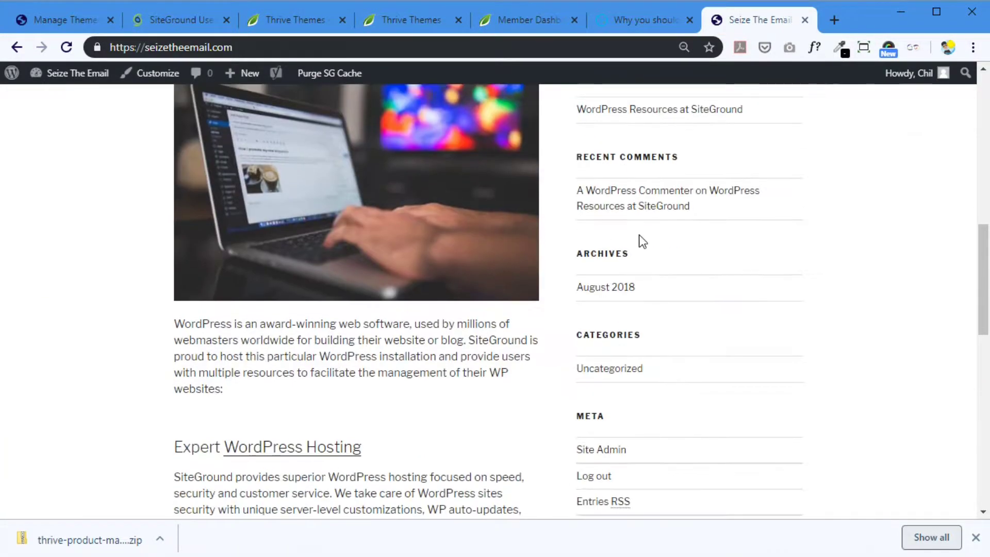
pyautogui.scroll(-5, 641, 241)
pyautogui.scroll(15, 641, 241)
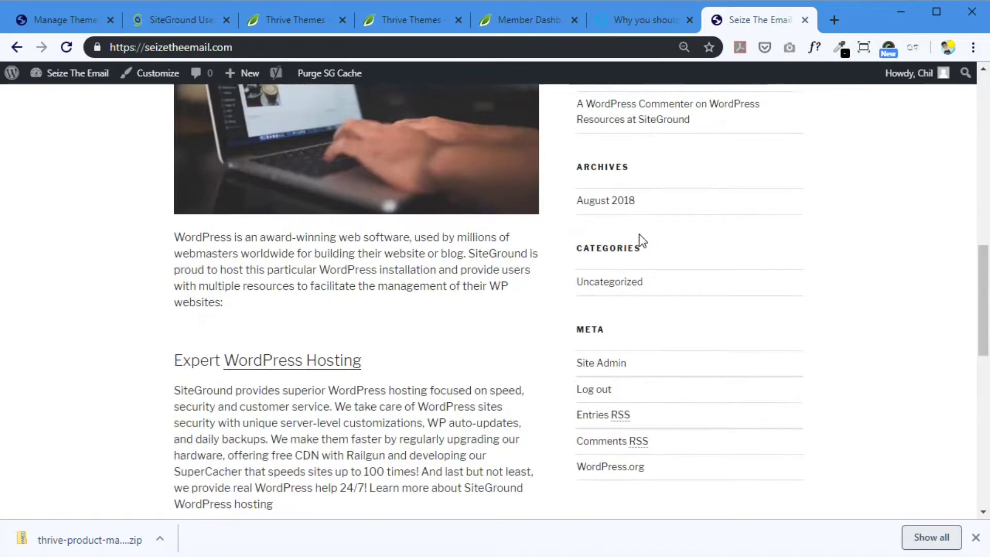
pyautogui.scroll(8, 639, 233)
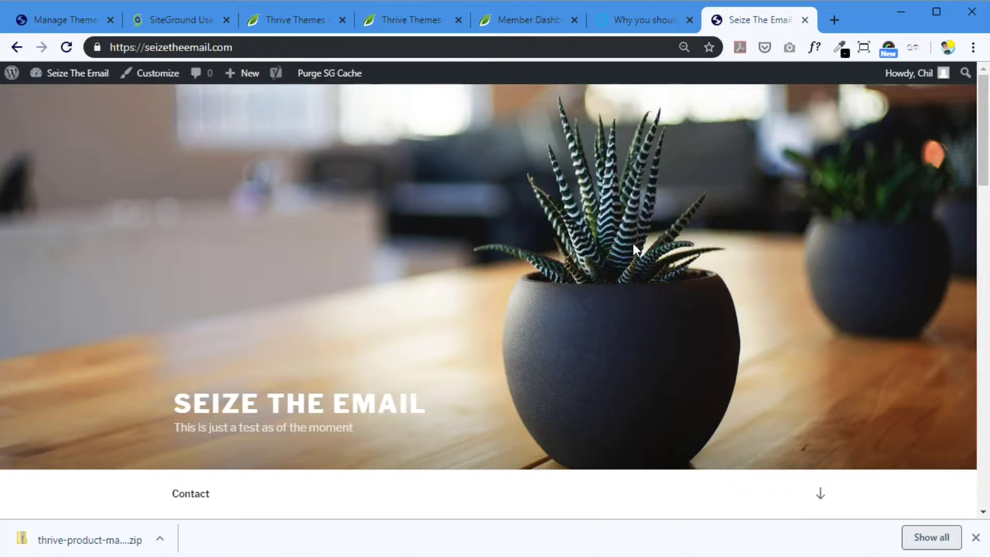
pyautogui.moveTo(981, 127)
pyautogui.mouseDown()
pyautogui.moveTo(982, 415)
pyautogui.moveTo(982, 130)
pyautogui.mouseUp()
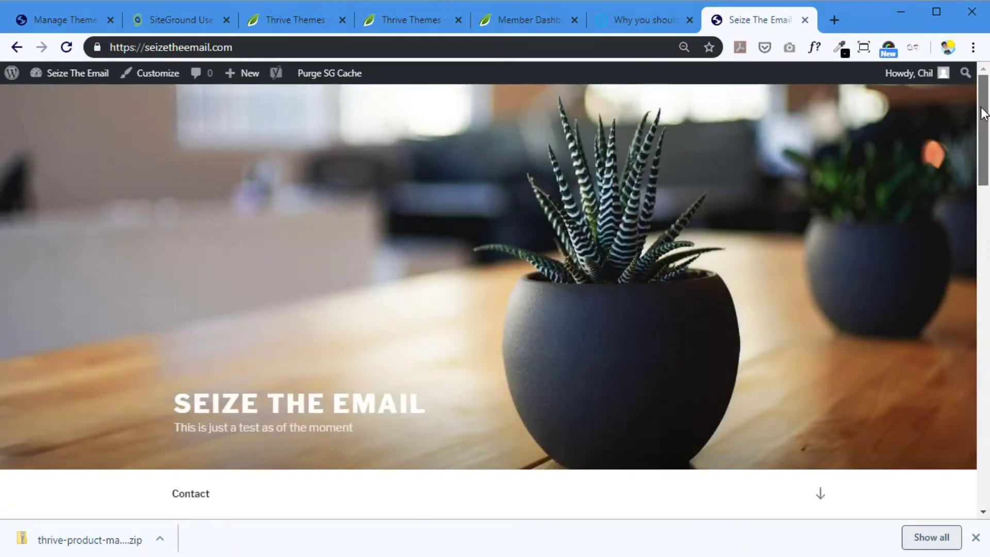
# Step: Return to the WordPress themes page and review the installed themes
pyautogui.click(76, 20)
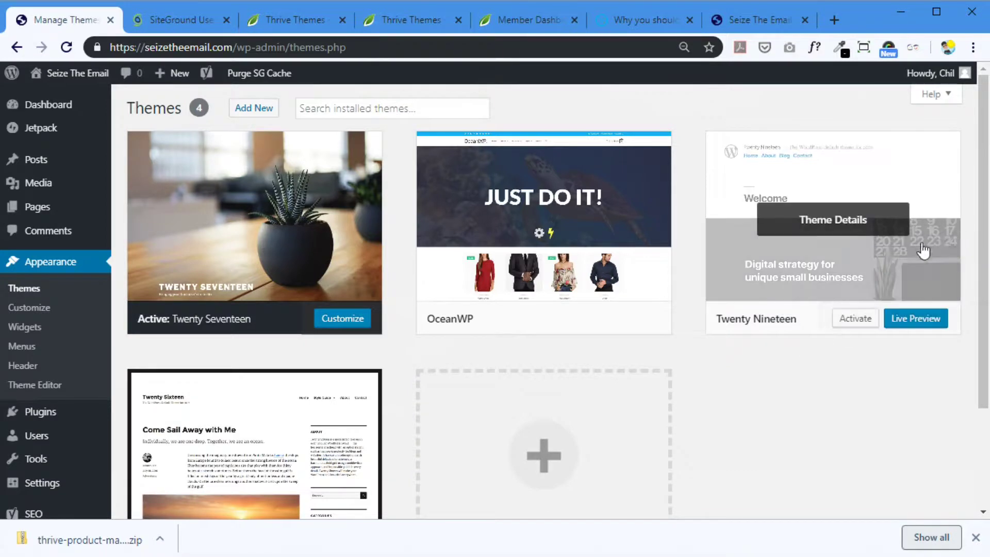
pyautogui.moveTo(983, 223); pyautogui.dragTo(972, 258)
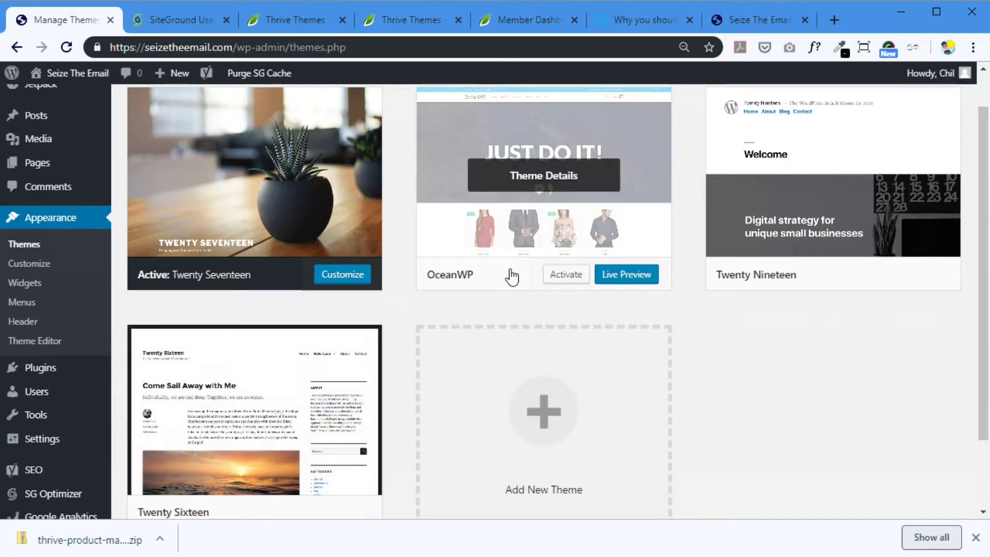
pyautogui.moveTo(983, 265); pyautogui.dragTo(960, 203)
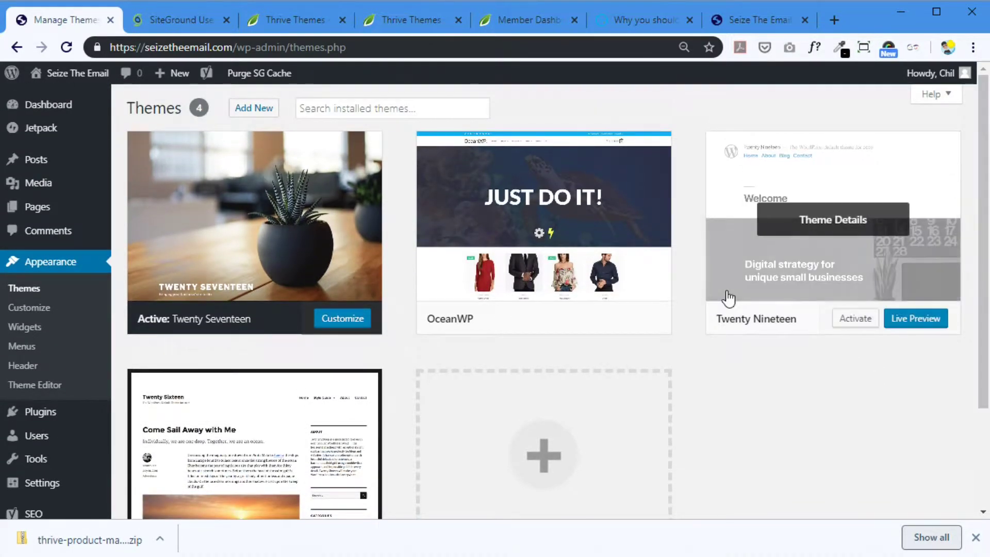
# Step: Examine the product overview on the Thrive Themes site, from Thrive Architect and Thrive Leads through Thrive Clever Widgets and Thrive Apprentice
pyautogui.click(431, 22)
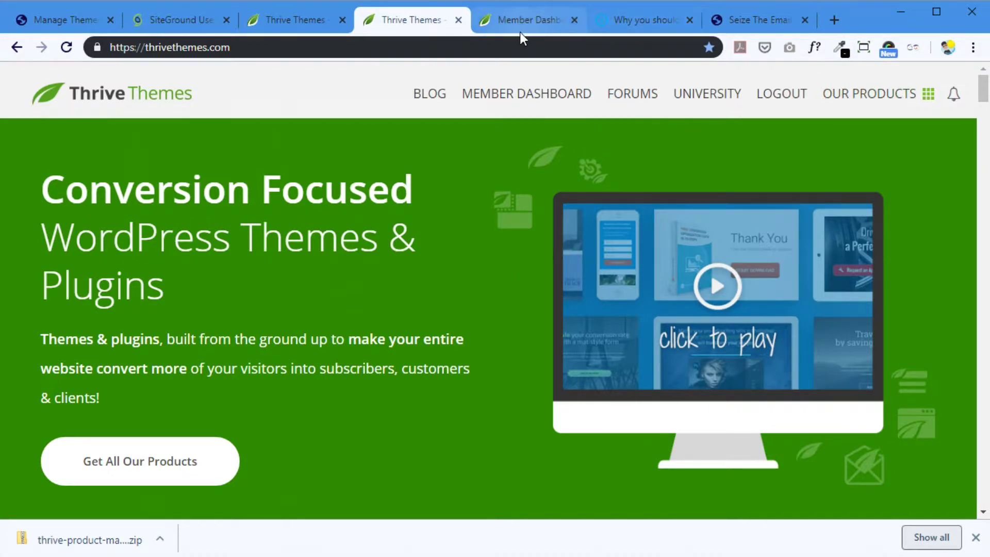
pyautogui.click(314, 20)
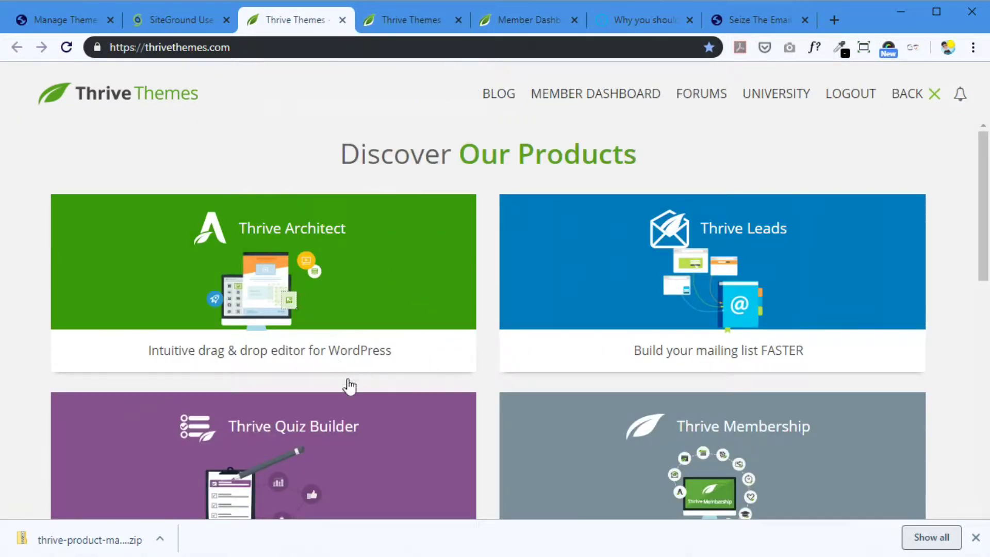
pyautogui.moveTo(982, 177); pyautogui.dragTo(982, 185)
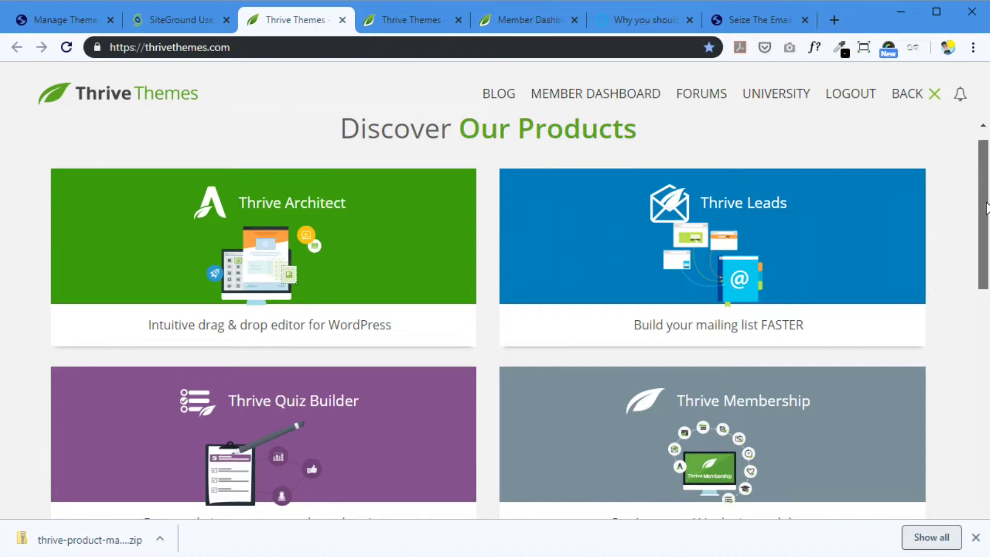
pyautogui.moveTo(983, 212); pyautogui.dragTo(984, 215)
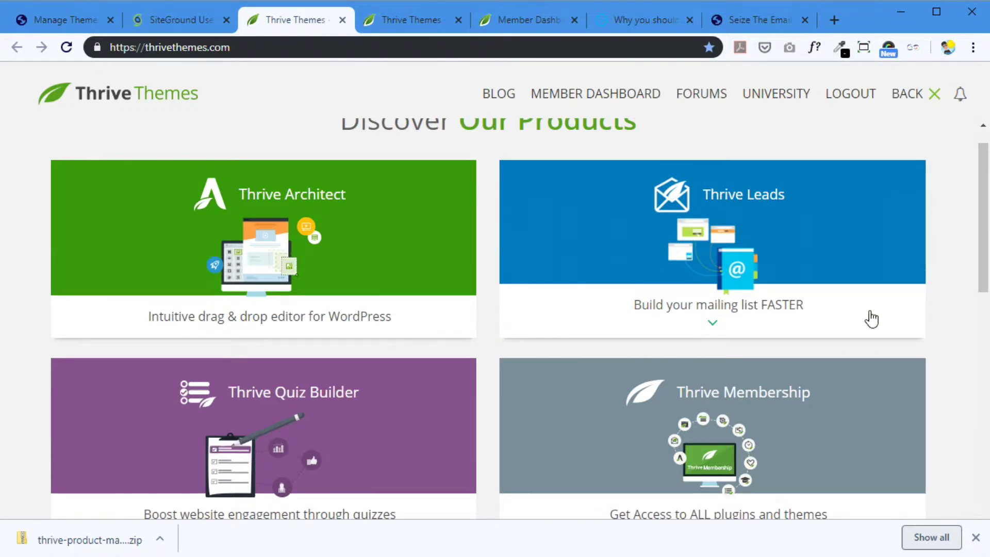
pyautogui.moveTo(985, 216); pyautogui.dragTo(984, 241)
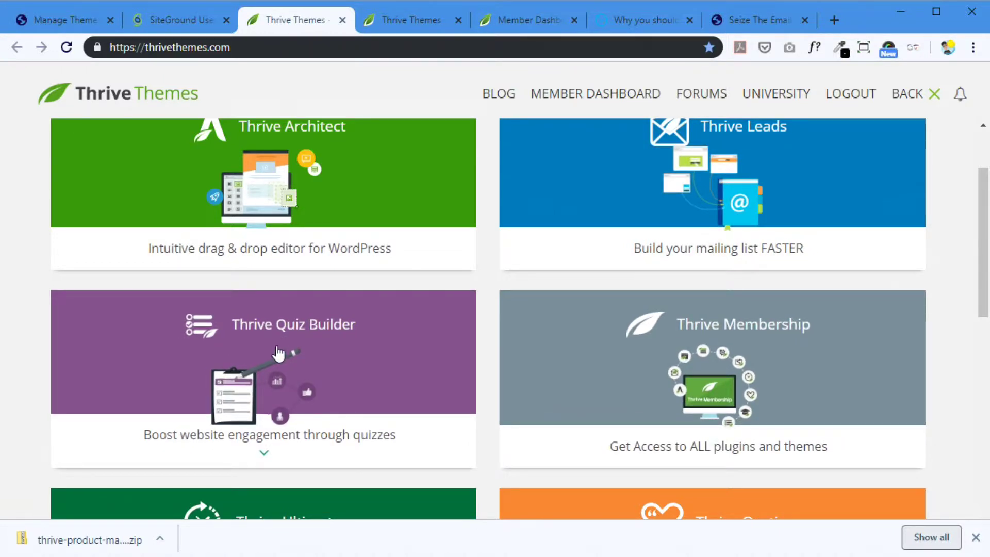
pyautogui.moveTo(982, 278); pyautogui.dragTo(979, 306)
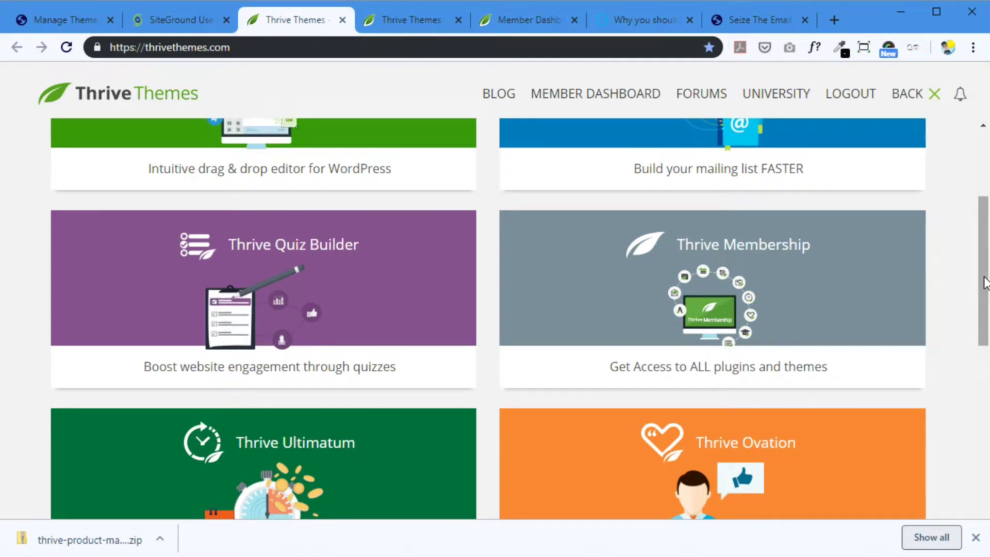
pyautogui.moveTo(985, 276); pyautogui.dragTo(984, 284)
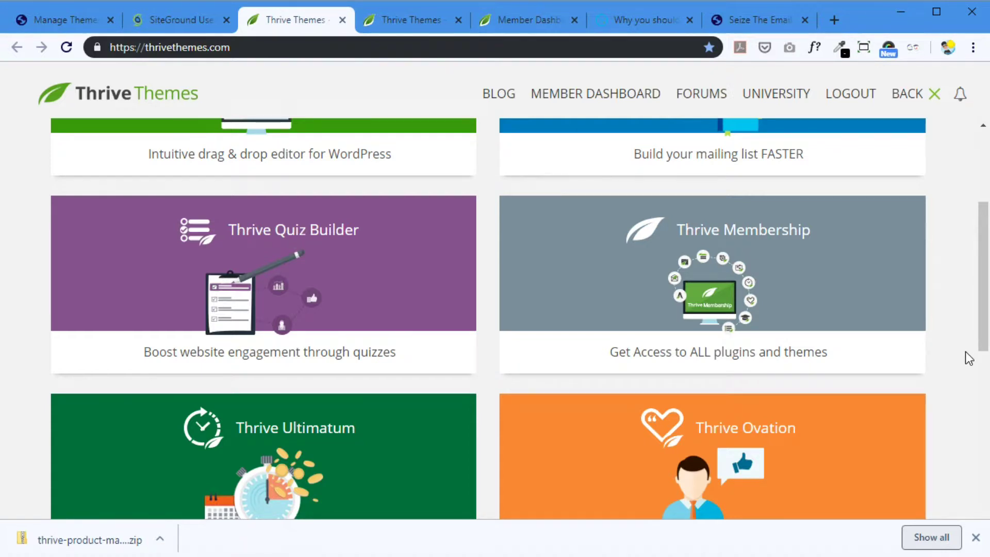
pyautogui.moveTo(981, 287); pyautogui.dragTo(980, 362)
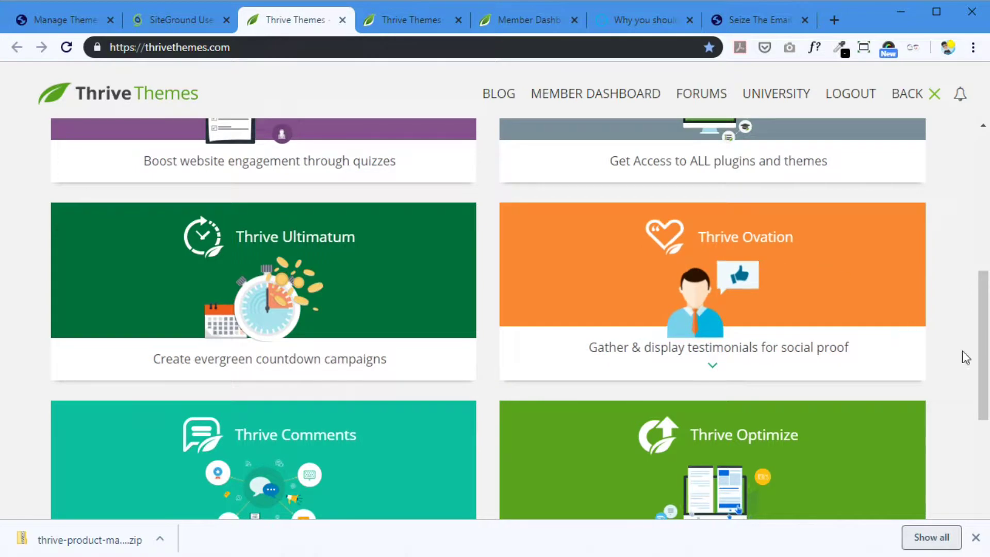
pyautogui.scroll(-1, 985, 325)
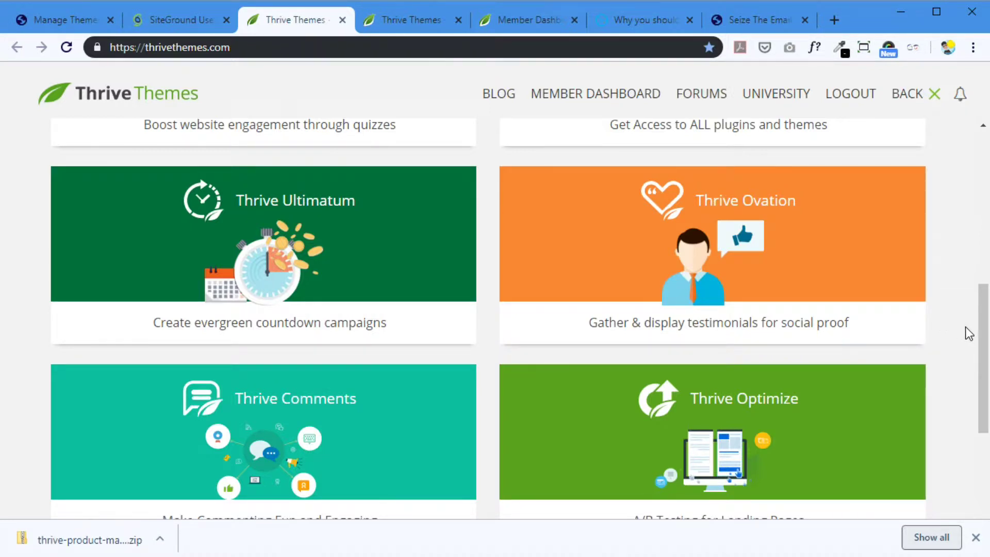
pyautogui.moveTo(983, 335); pyautogui.dragTo(983, 375)
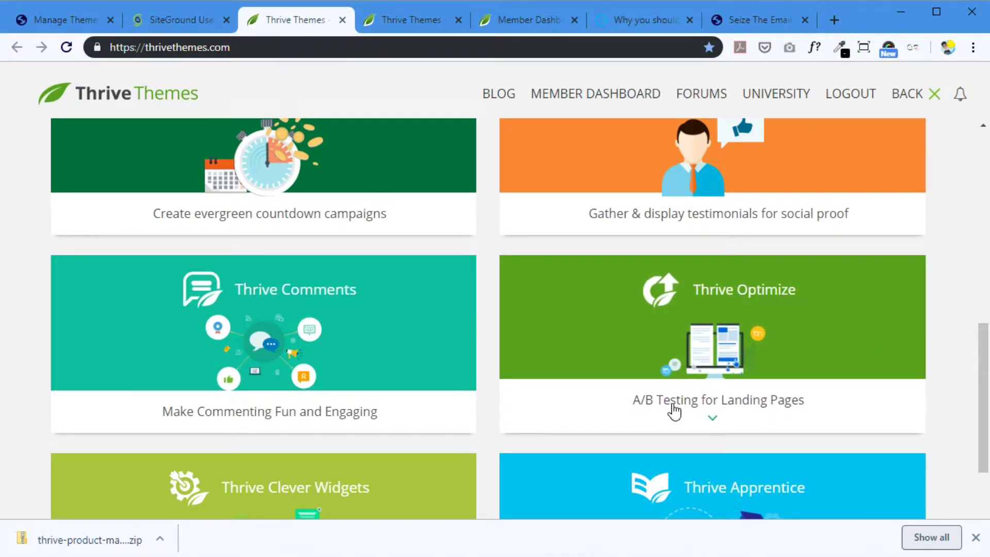
pyautogui.moveTo(985, 343); pyautogui.dragTo(985, 371)
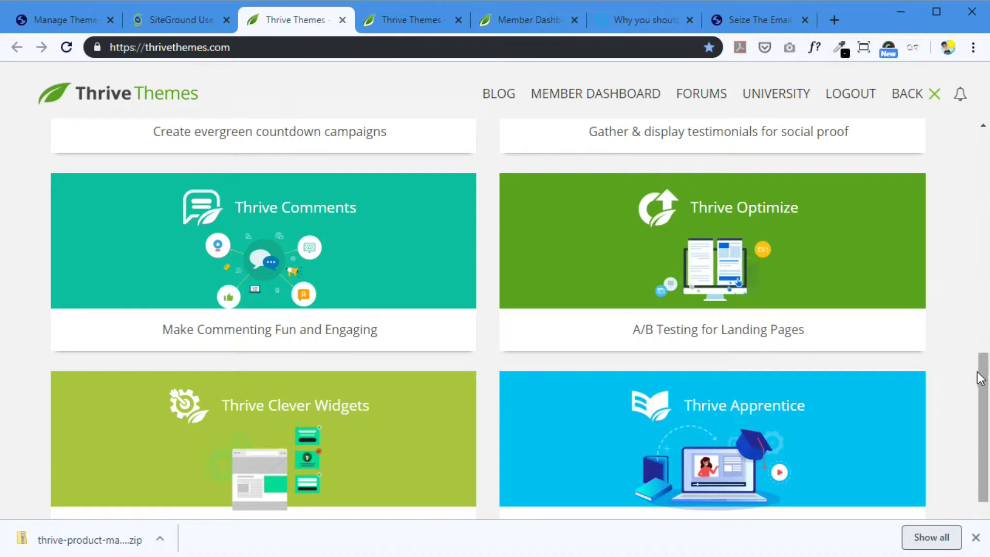
pyautogui.scroll(-1, 985, 390)
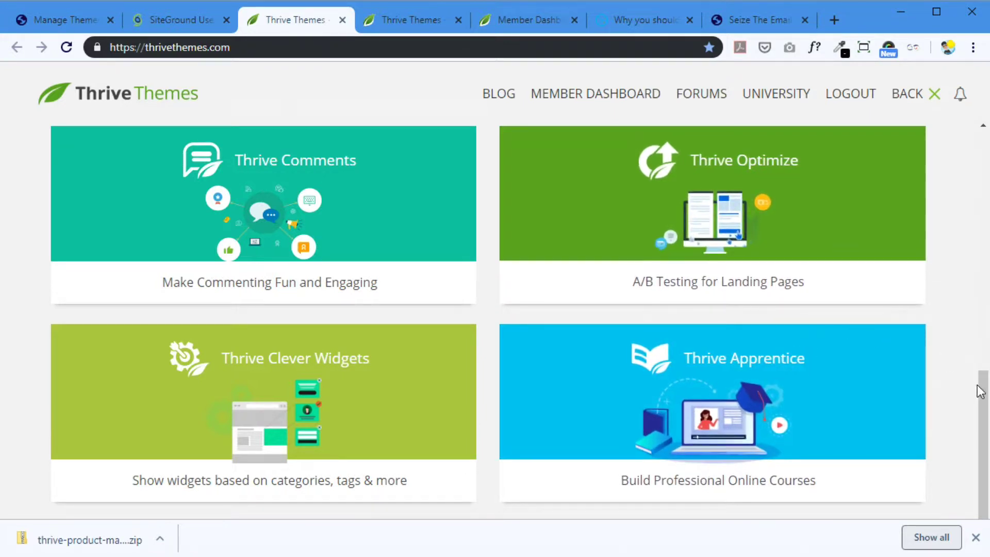
pyautogui.scroll(2, 983, 396)
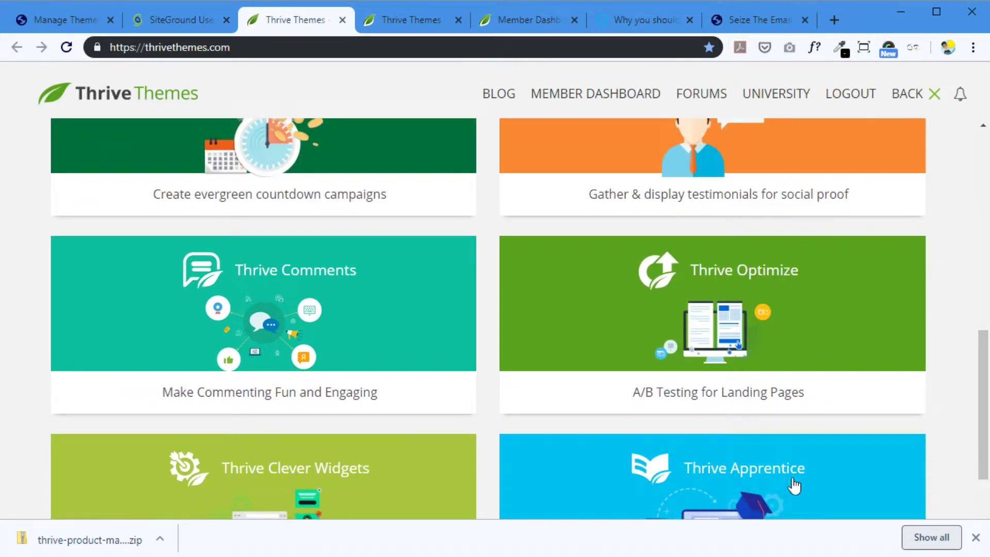
pyautogui.scroll(-2, 985, 398)
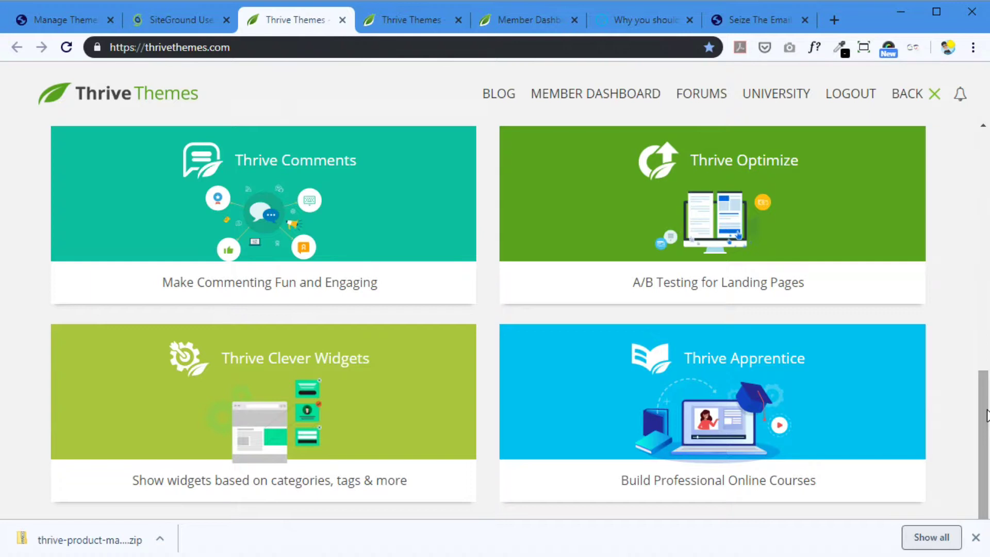
pyautogui.moveTo(985, 410); pyautogui.dragTo(973, 185)
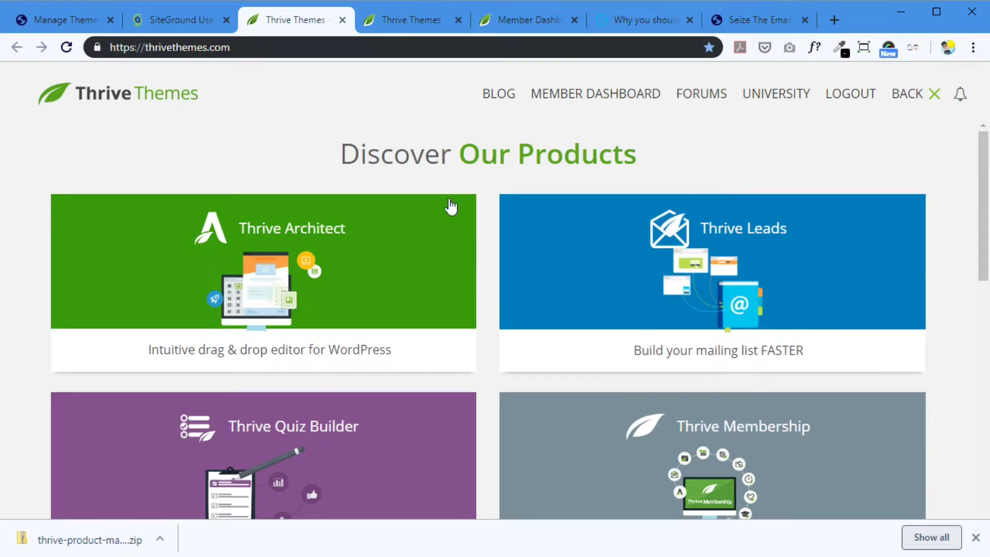
# Step: Review the Thrive Product Manager installation steps on the Thrive Themes member dashboard
pyautogui.click(513, 22)
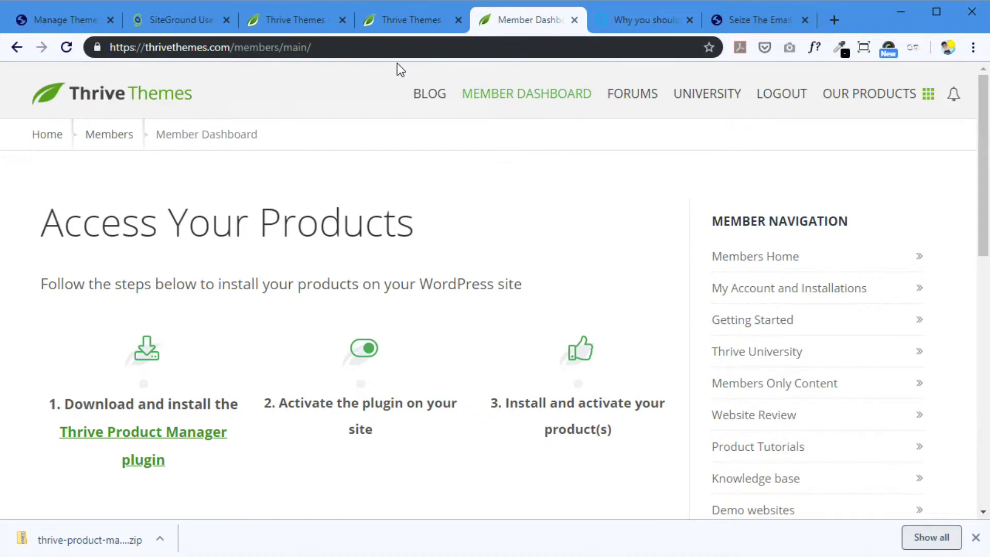
pyautogui.click(408, 21)
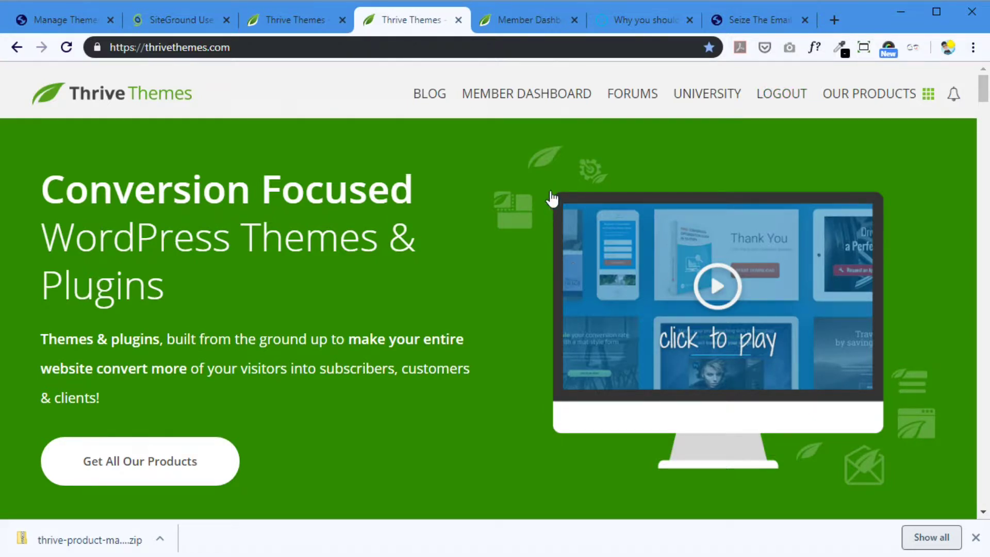
pyautogui.click(530, 18)
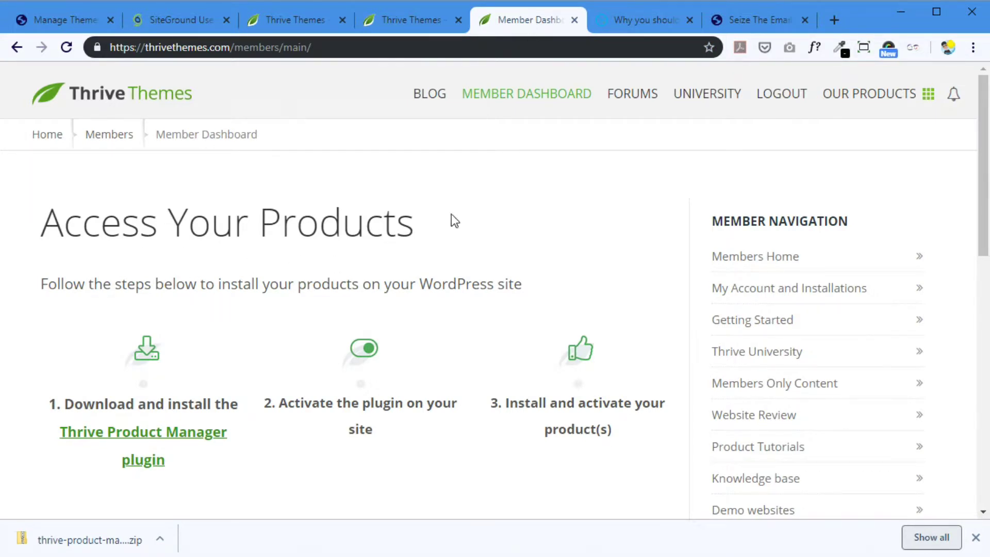
pyautogui.moveTo(981, 149); pyautogui.dragTo(981, 176)
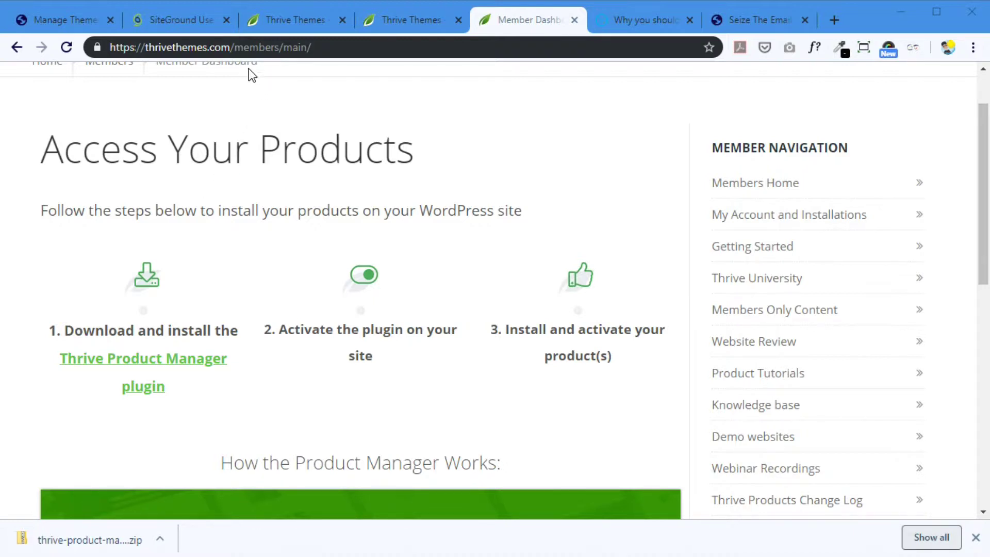
pyautogui.click(957, 518)
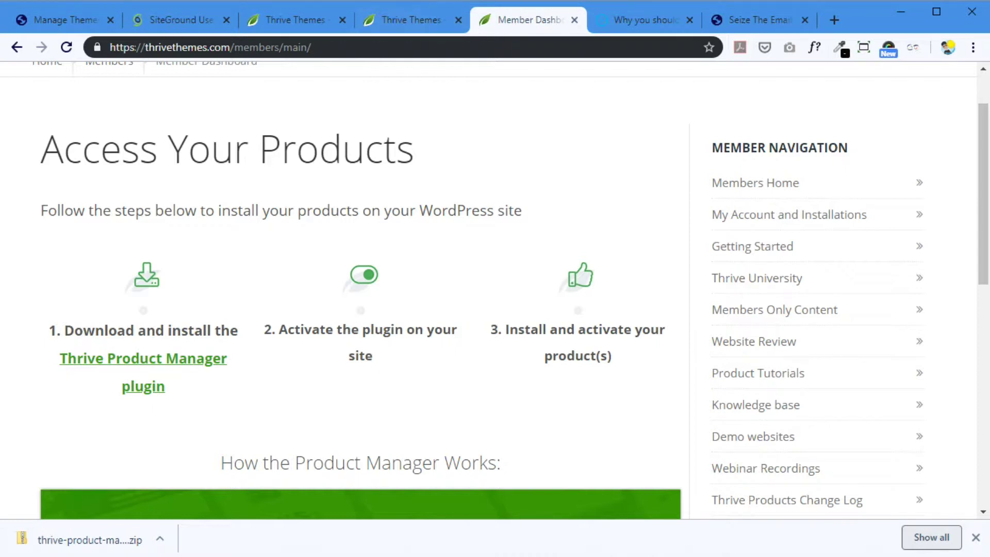
# Step: Return to the WordPress admin and open the form for uploading a new plugin in .zip format
pyautogui.click(62, 20)
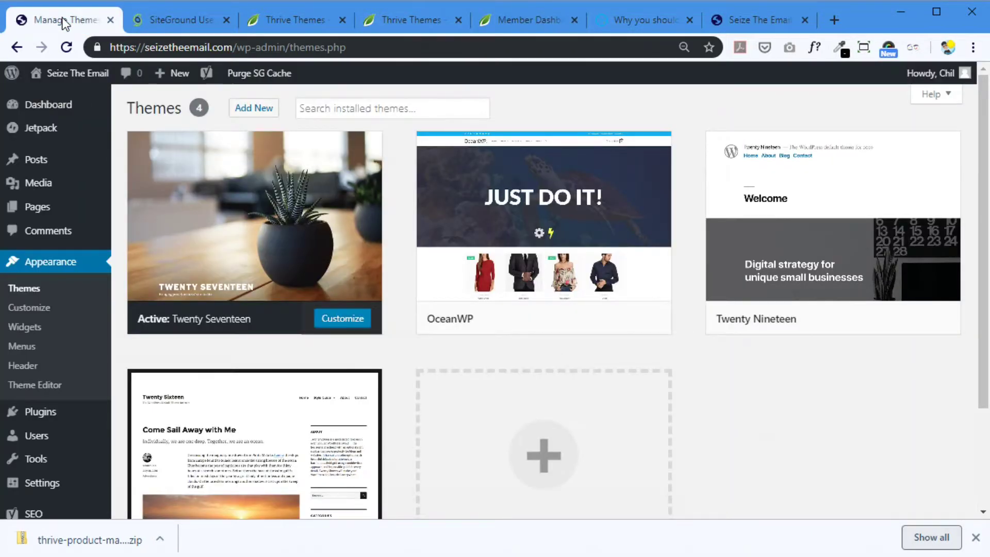
pyautogui.moveTo(221, 316)
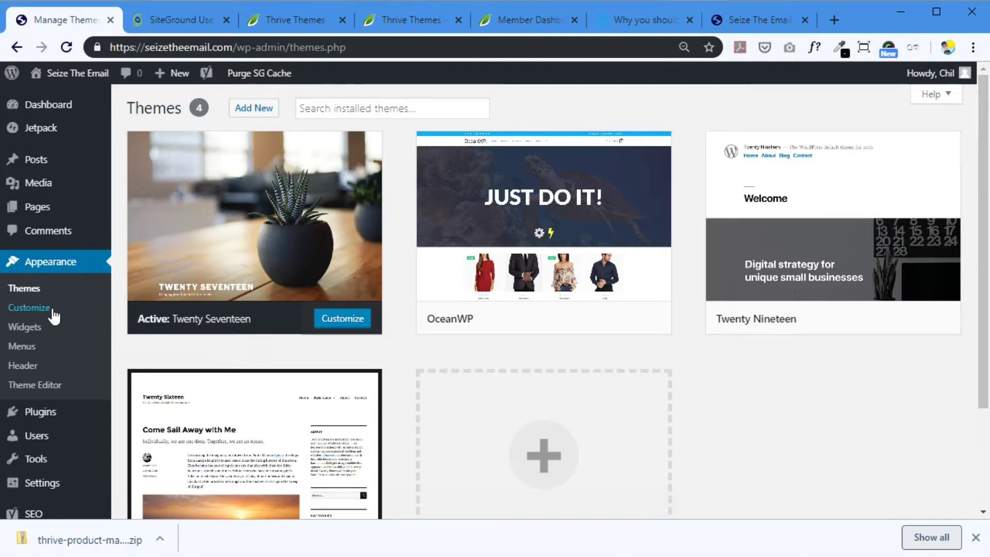
pyautogui.moveTo(40, 409)
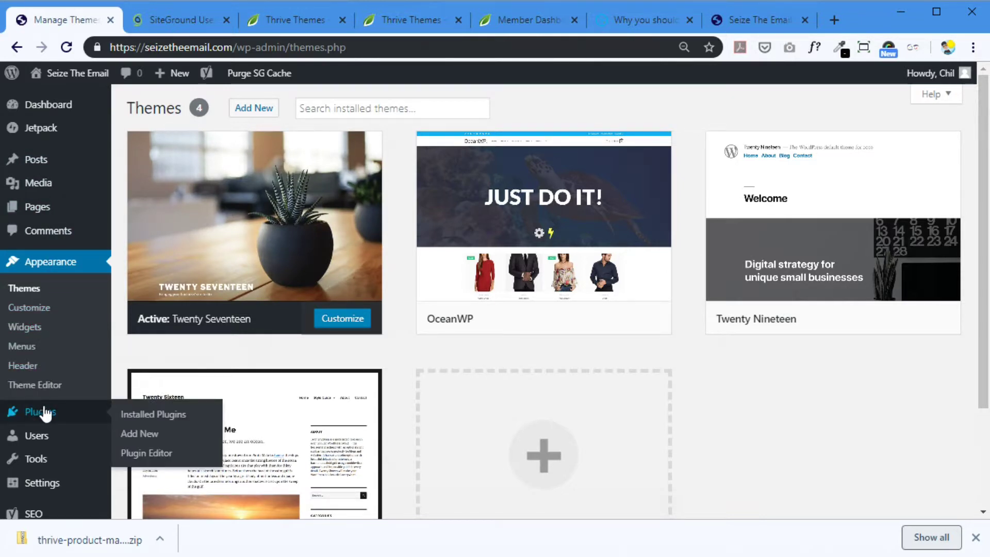
pyautogui.click(133, 436)
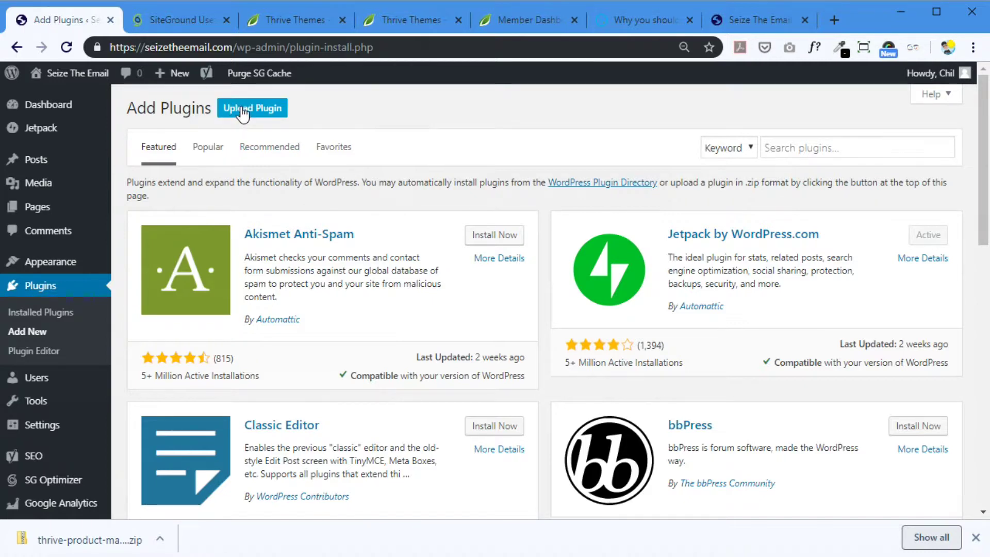
pyautogui.click(266, 116)
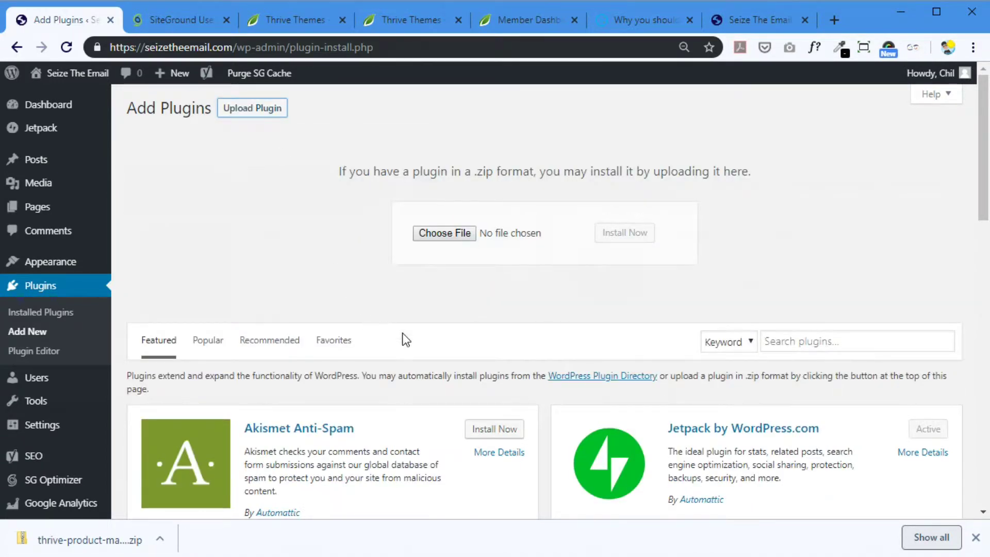
# Step: Upload thrive-product-manager-1.2.1.zip, then install and activate the plugin
pyautogui.click(457, 235)
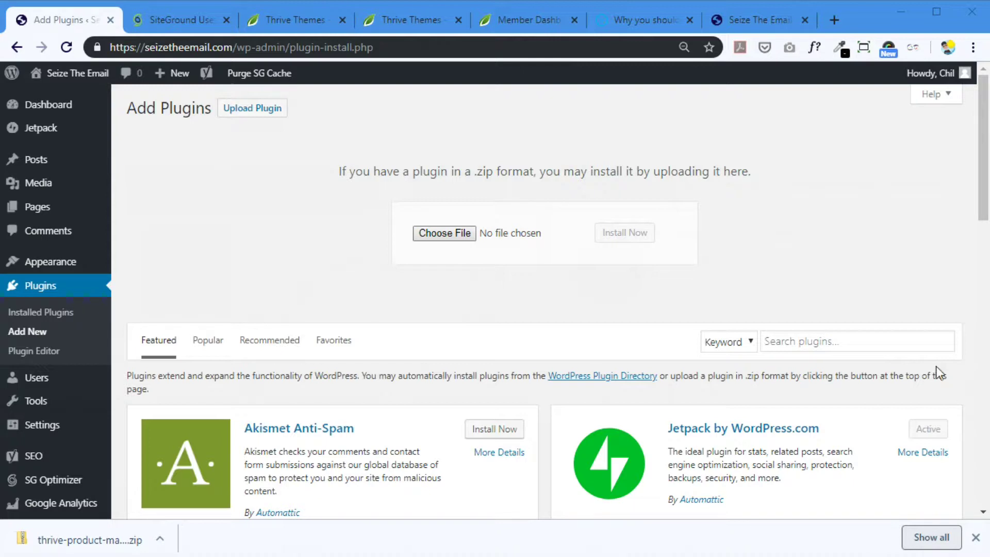
pyautogui.click(897, 518)
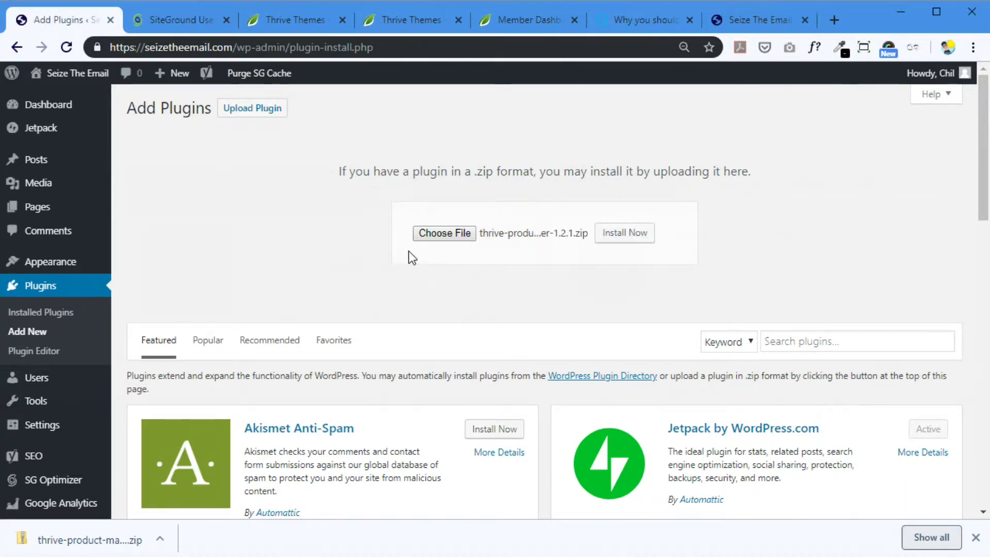
pyautogui.click(620, 238)
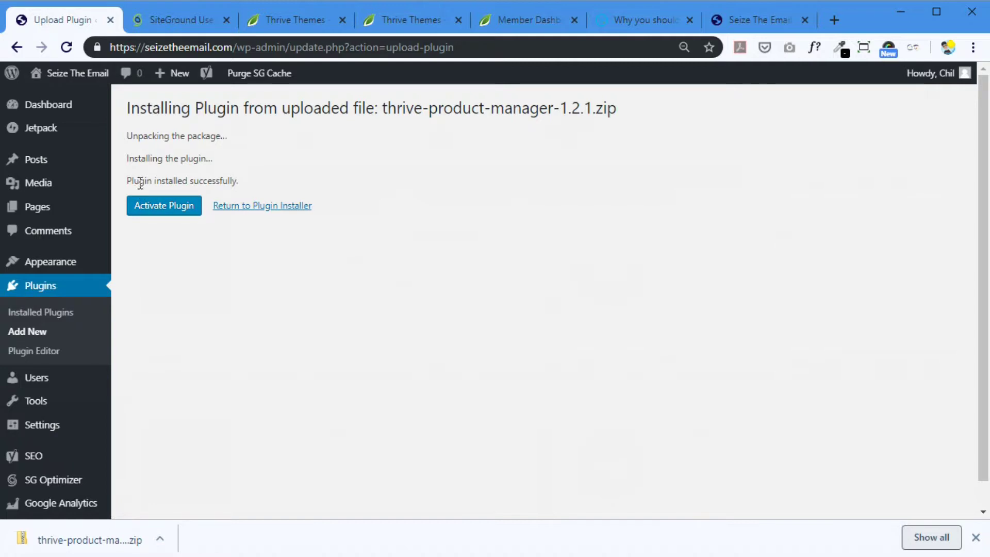
pyautogui.click(178, 212)
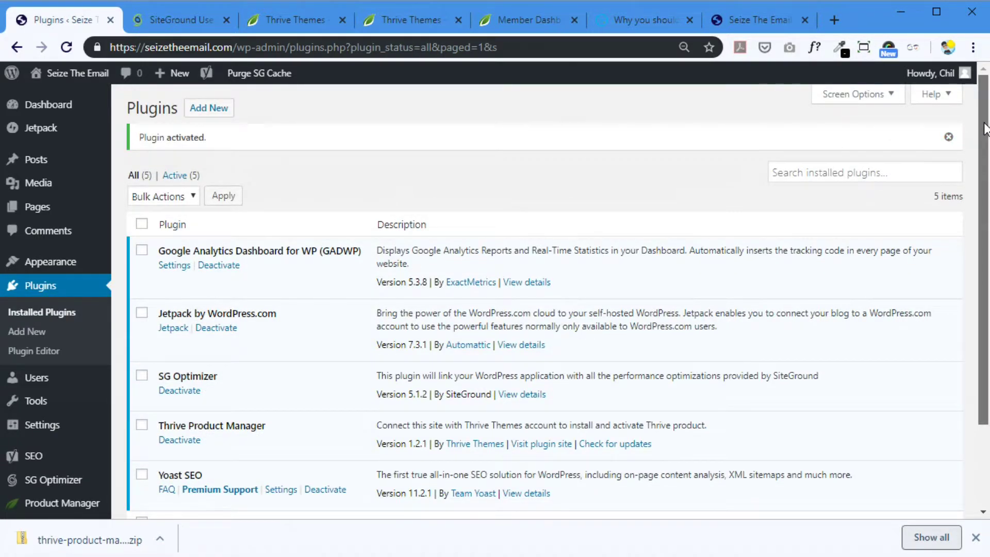
# Step: Open the Thrive Product Manager and connect the site by logging into the Thrive Themes account
pyautogui.moveTo(984, 129); pyautogui.dragTo(967, 246)
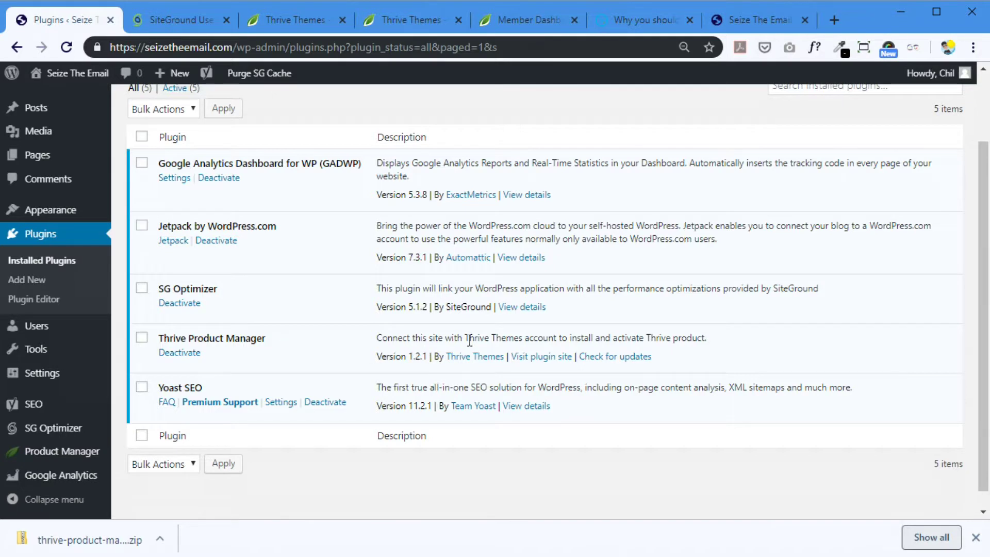
pyautogui.moveTo(84, 353)
pyautogui.scroll(-1, 85, 358)
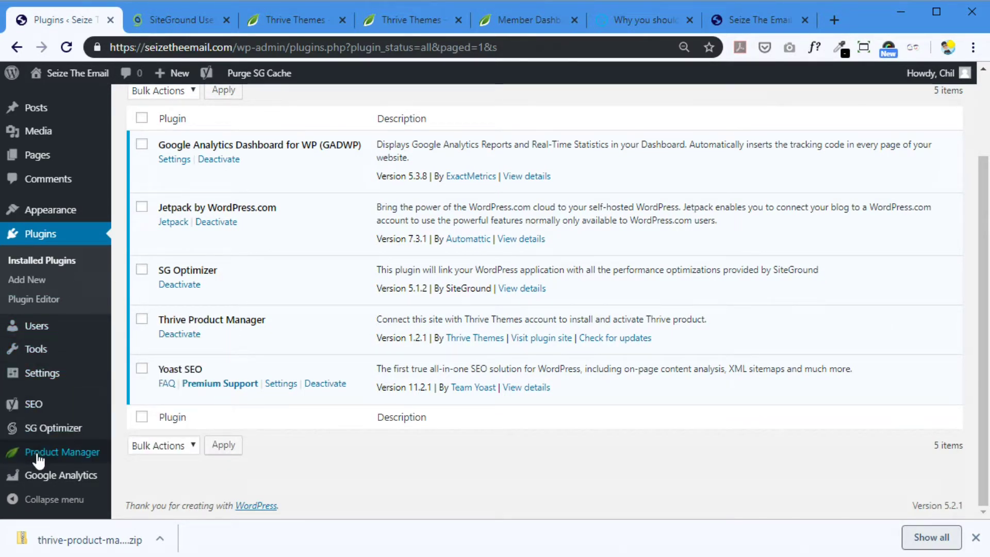
pyautogui.scroll(2, 27, 369)
pyautogui.scroll(-1, 31, 309)
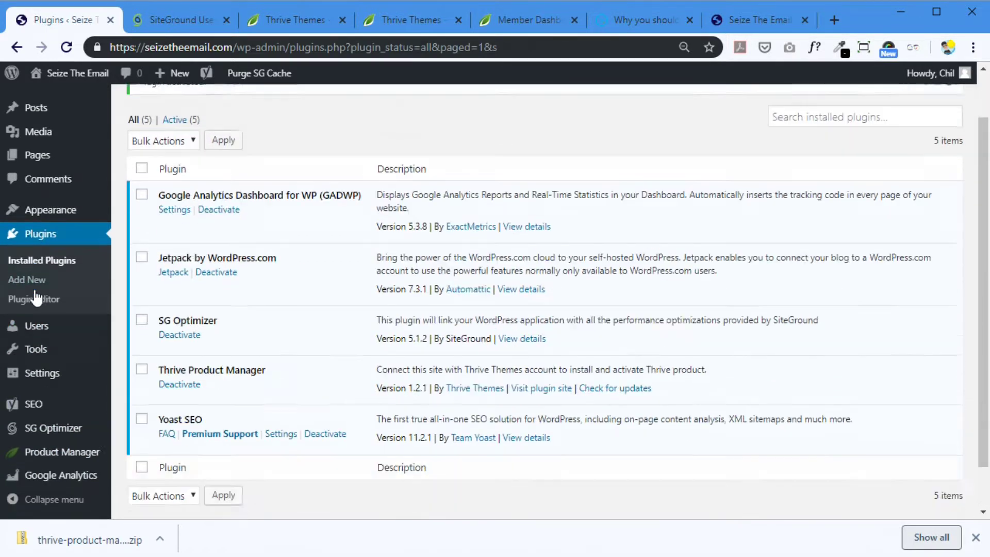
pyautogui.scroll(-1, 36, 309)
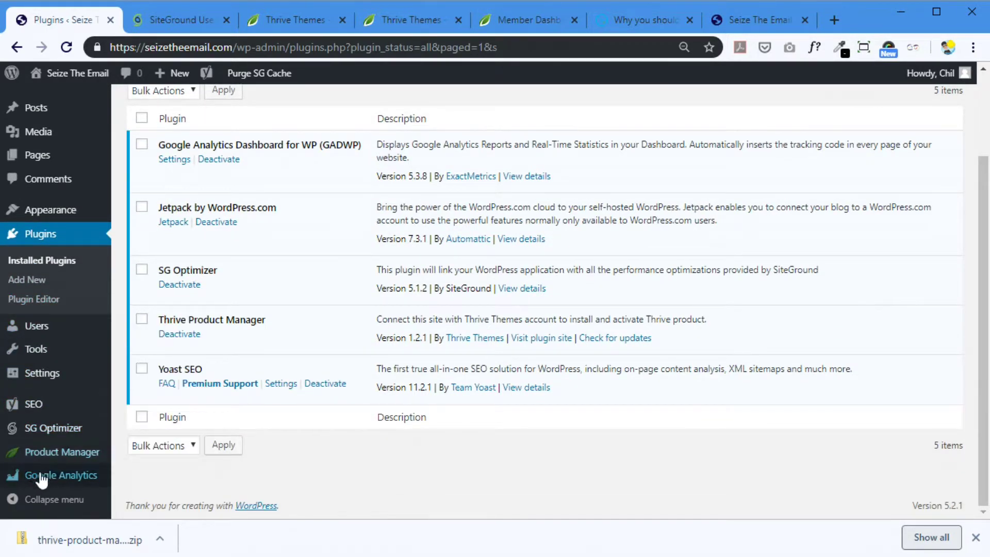
pyautogui.moveTo(48, 486)
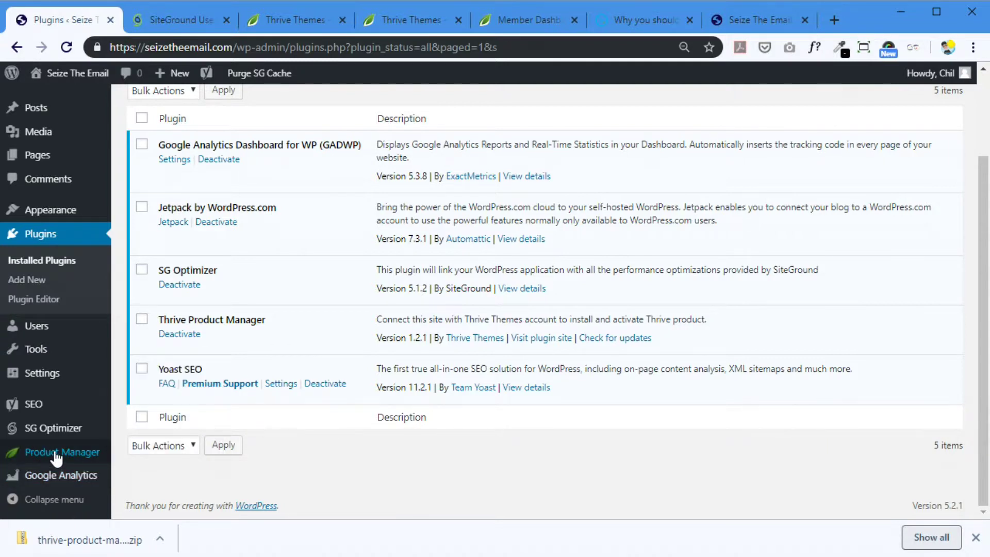
pyautogui.click(56, 453)
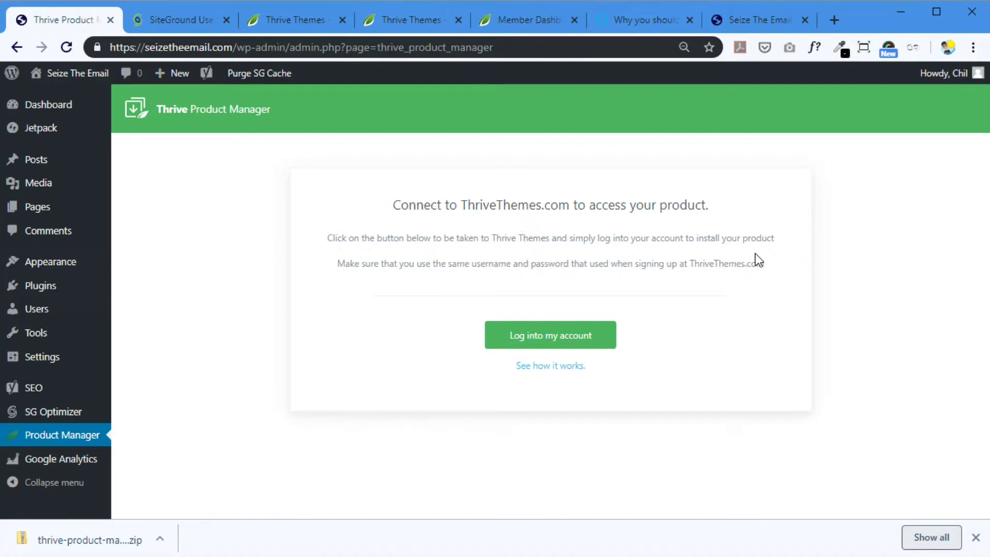
pyautogui.click(529, 342)
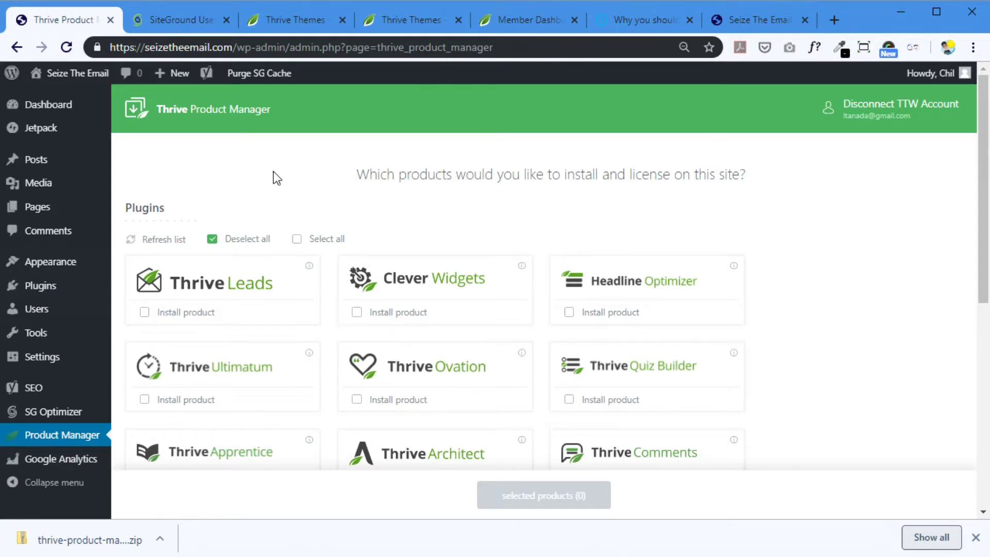
# Step: Examine the Thrive plugins and themes offered for installation, from Thrive Leads through the Rise theme
pyautogui.moveTo(983, 152)
pyautogui.mouseDown()
pyautogui.moveTo(979, 304)
pyautogui.moveTo(974, 142)
pyautogui.moveTo(966, 173)
pyautogui.moveTo(979, 258)
pyautogui.moveTo(976, 143)
pyautogui.mouseUp()
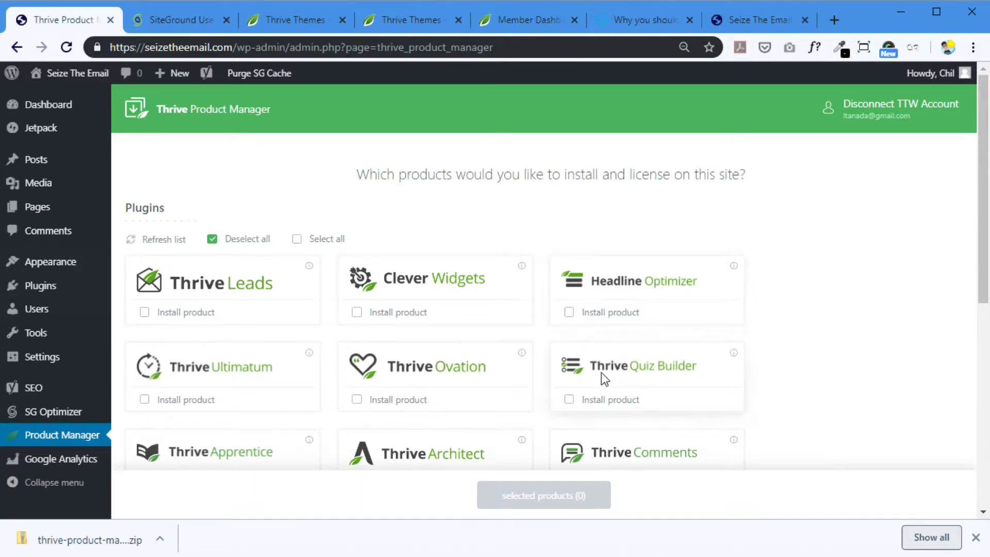
pyautogui.moveTo(979, 270); pyautogui.dragTo(968, 346)
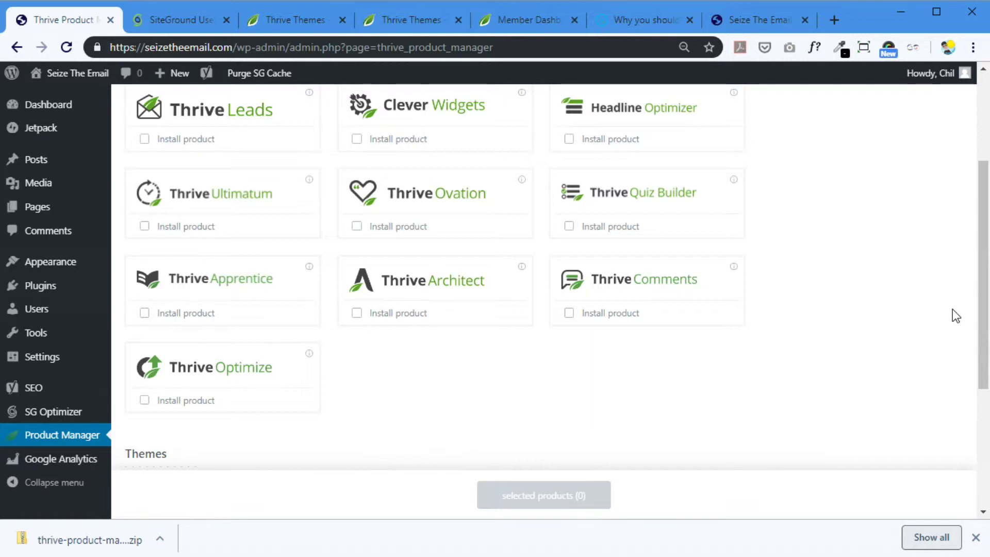
pyautogui.moveTo(984, 332); pyautogui.dragTo(982, 286)
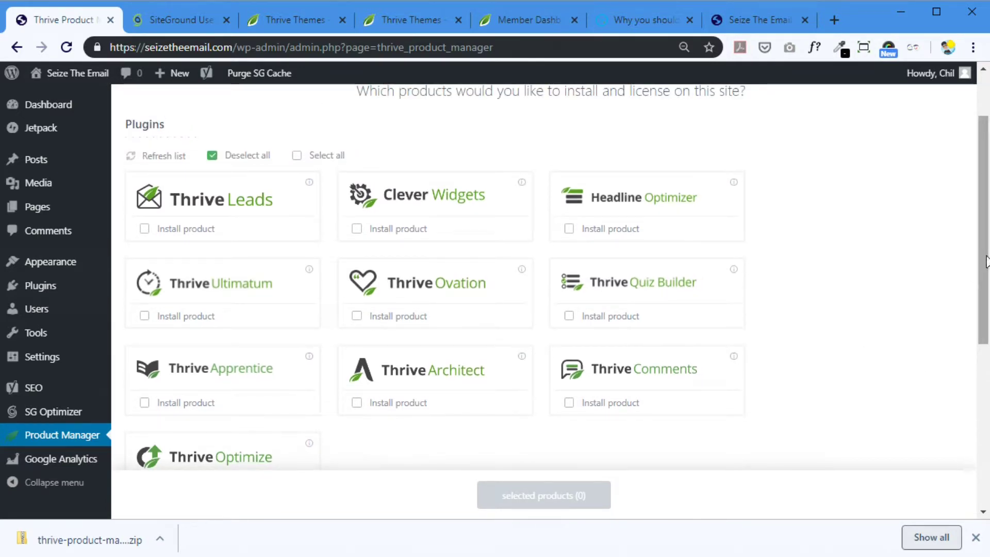
pyautogui.scroll(-1, 984, 281)
pyautogui.moveTo(984, 282); pyautogui.dragTo(983, 288)
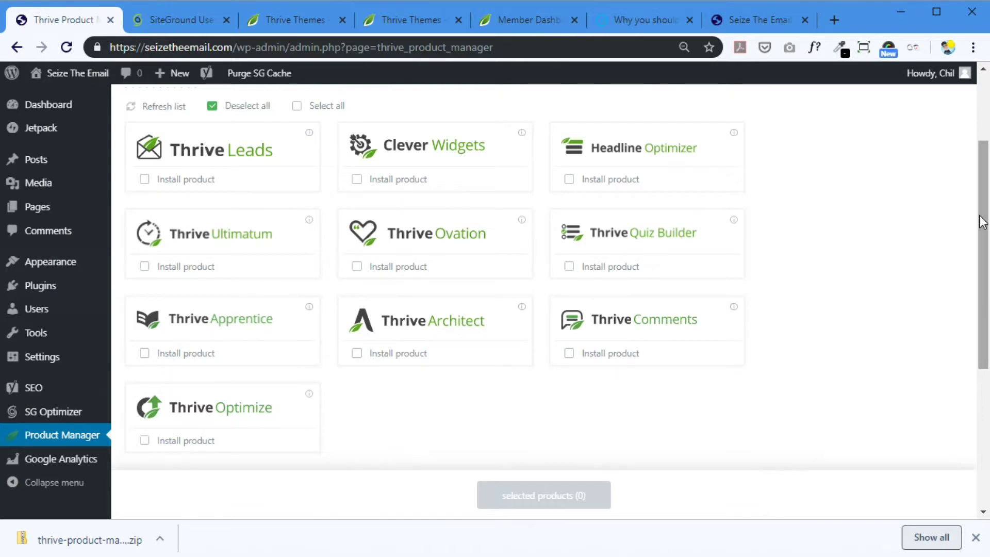
pyautogui.scroll(1, 982, 221)
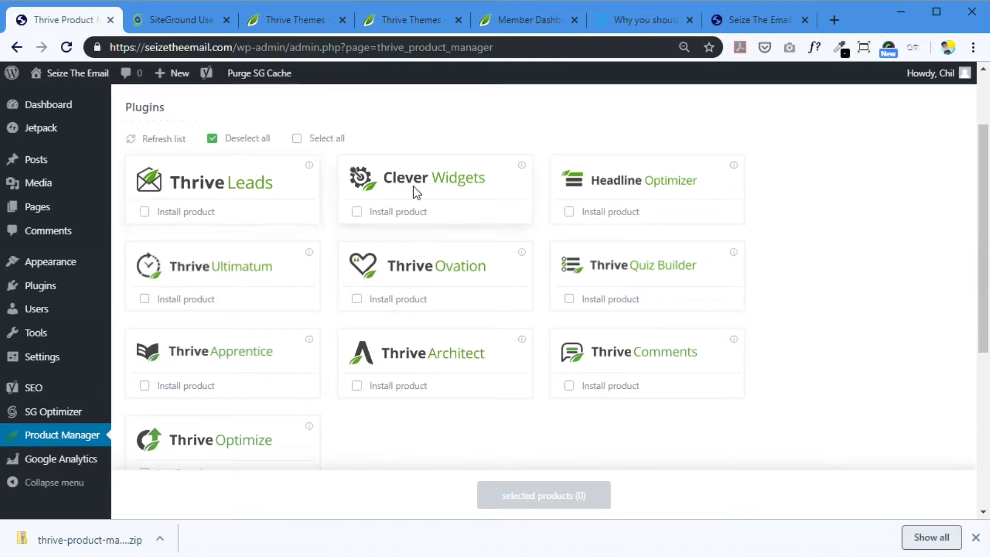
pyautogui.scroll(-5, 972, 381)
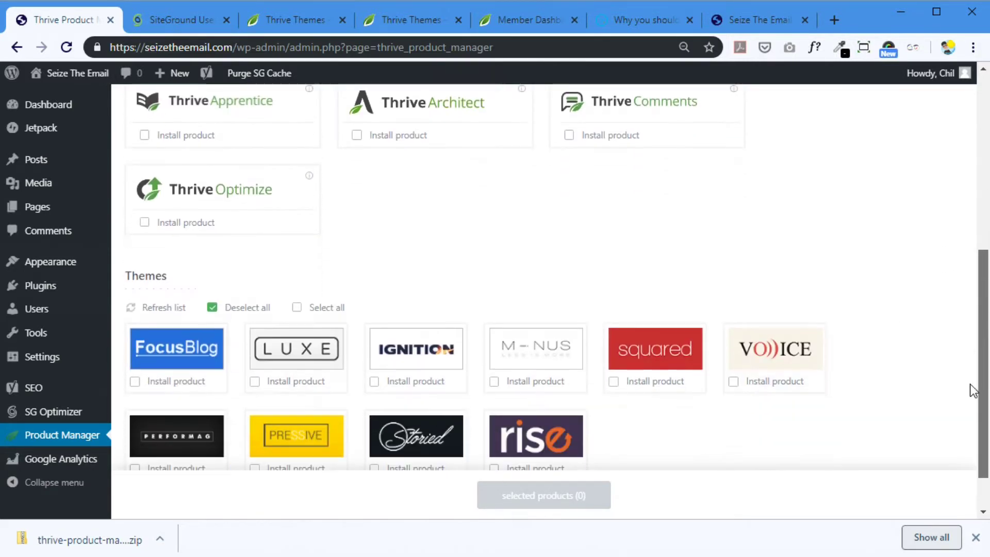
pyautogui.scroll(-1, 973, 390)
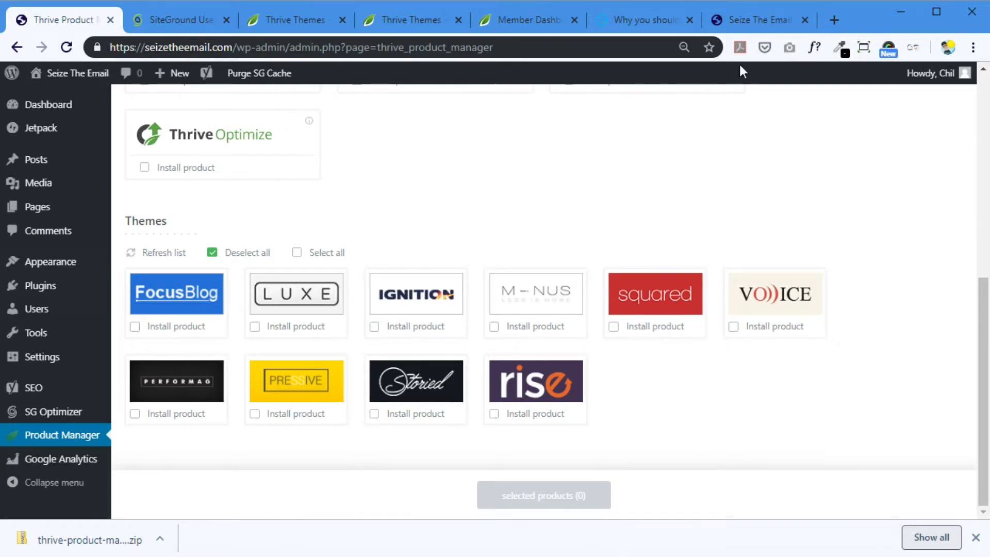
# Step: Check the live front page, then select the Rise theme in the Product Manager and install it
pyautogui.click(765, 15)
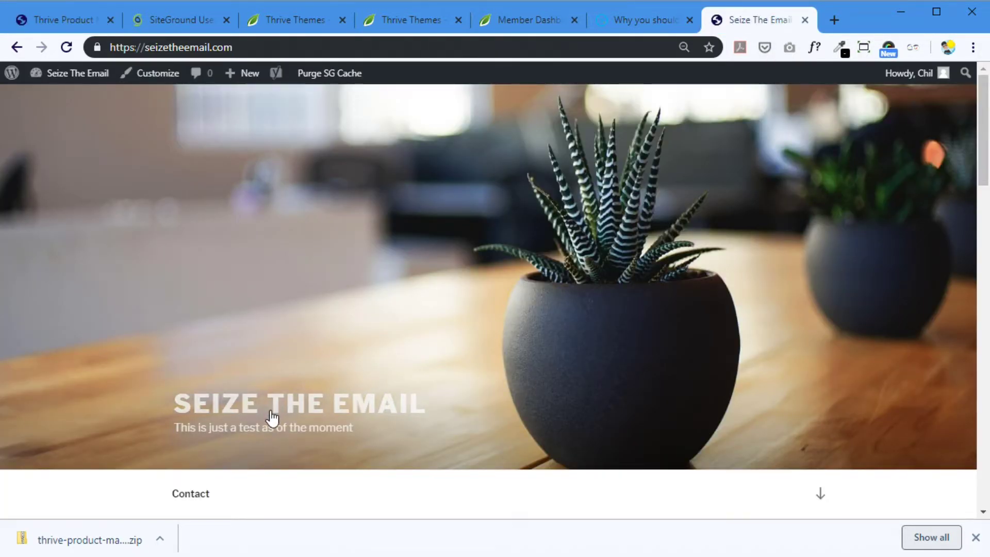
pyautogui.click(45, 15)
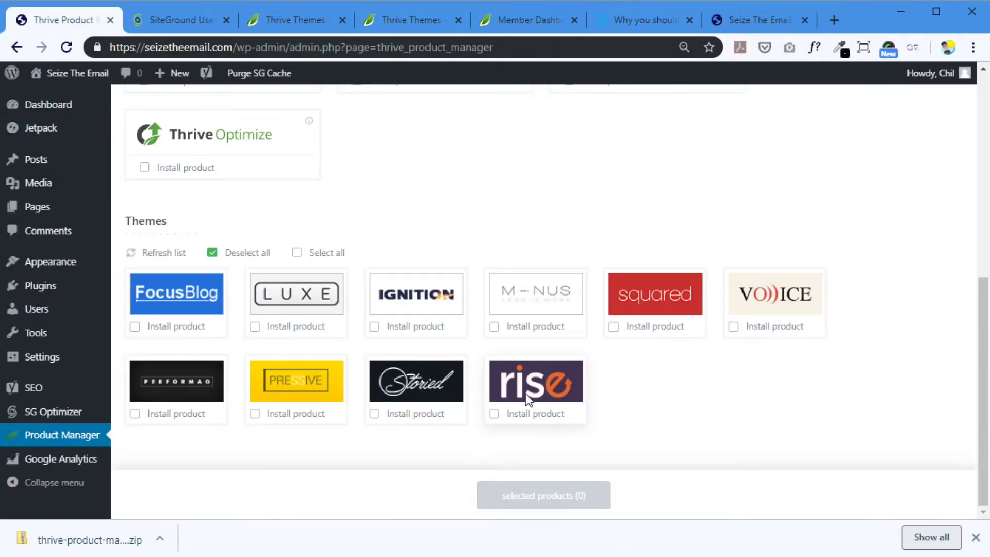
pyautogui.click(494, 415)
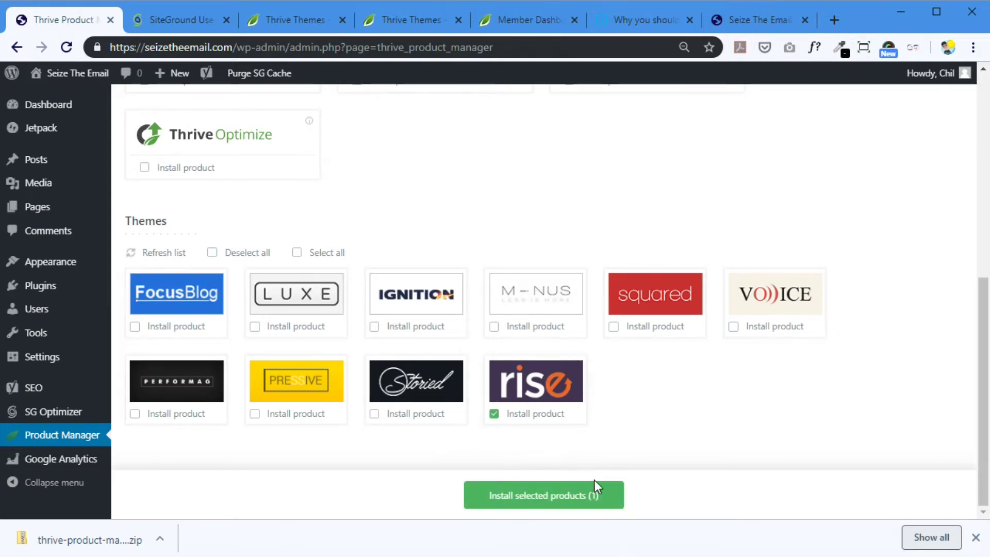
pyautogui.click(537, 498)
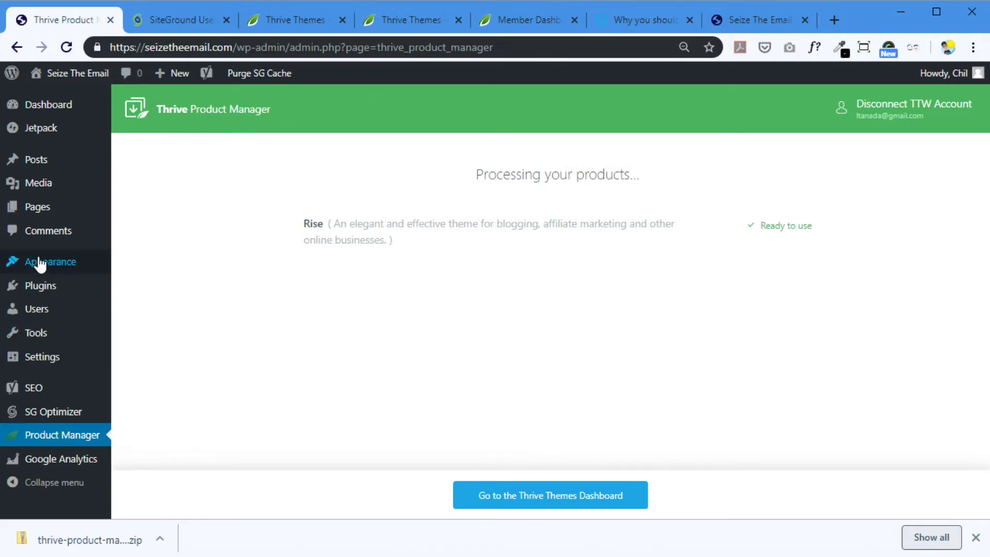
# Step: Open the site's installed themes page and locate the Rise theme
pyautogui.moveTo(51, 265)
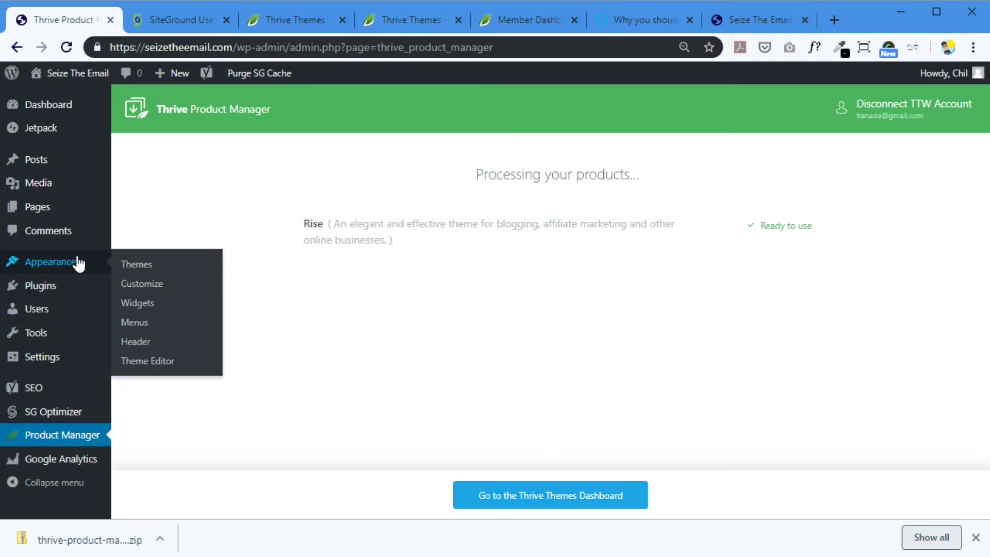
pyautogui.click(76, 264)
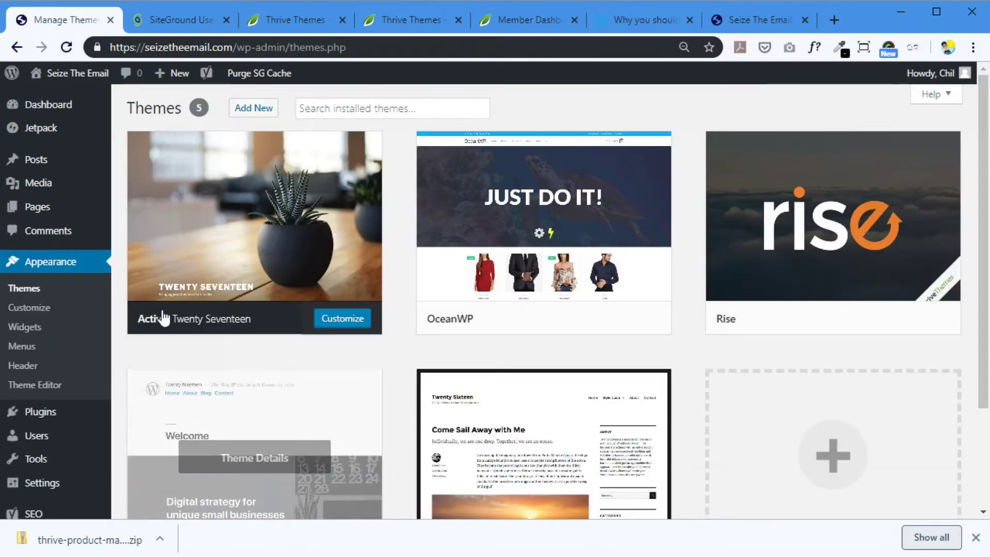
pyautogui.moveTo(736, 287)
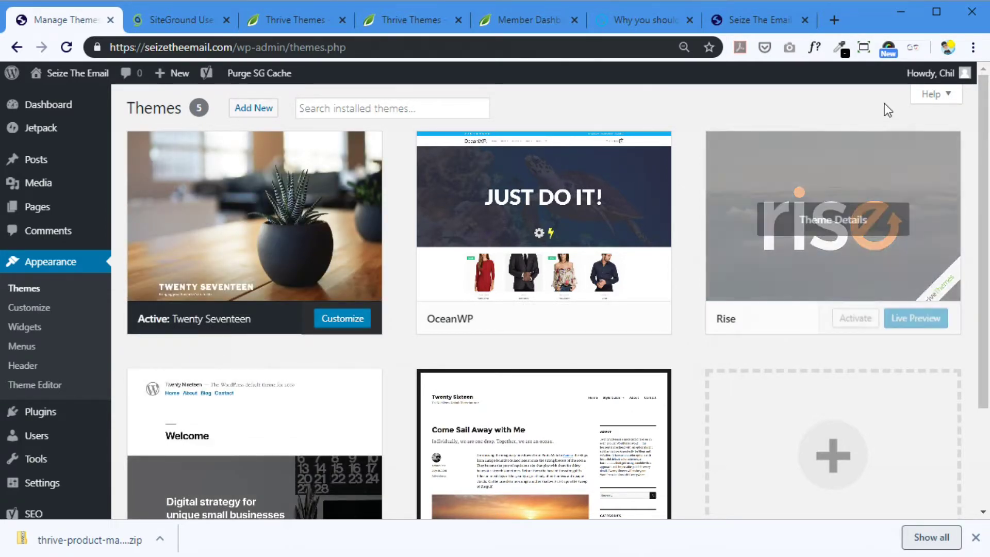
# Step: Look over the live Seize The Email front page before changing its theme
pyautogui.click(758, 24)
pyautogui.moveTo(982, 126)
pyautogui.mouseDown()
pyautogui.moveTo(981, 441)
pyautogui.moveTo(980, 131)
pyautogui.mouseUp()
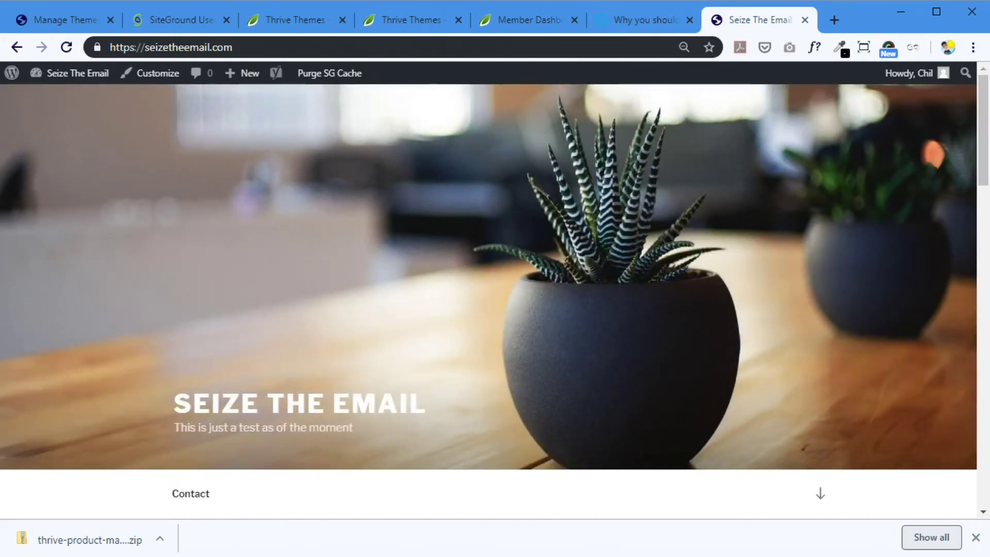
pyautogui.moveTo(982, 128); pyautogui.dragTo(528, 256)
pyautogui.moveTo(985, 135); pyautogui.dragTo(969, 102)
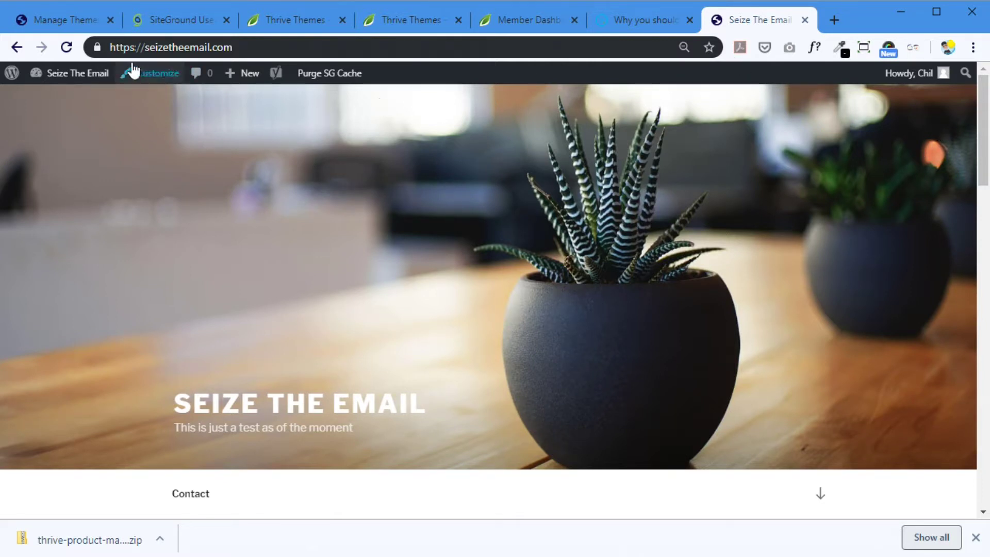
# Step: Return to the installed themes and activate the Rise theme
pyautogui.click(66, 16)
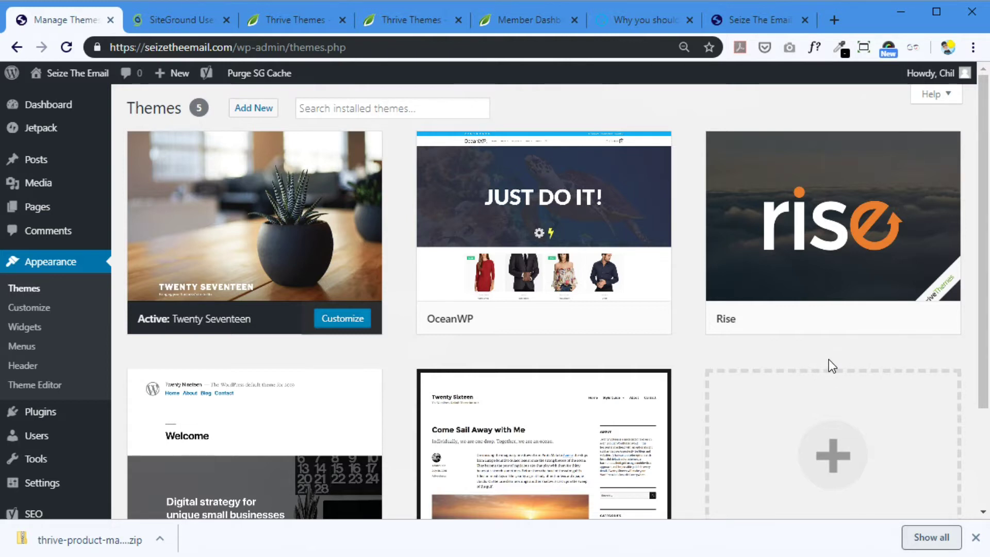
pyautogui.moveTo(824, 305)
pyautogui.click(855, 320)
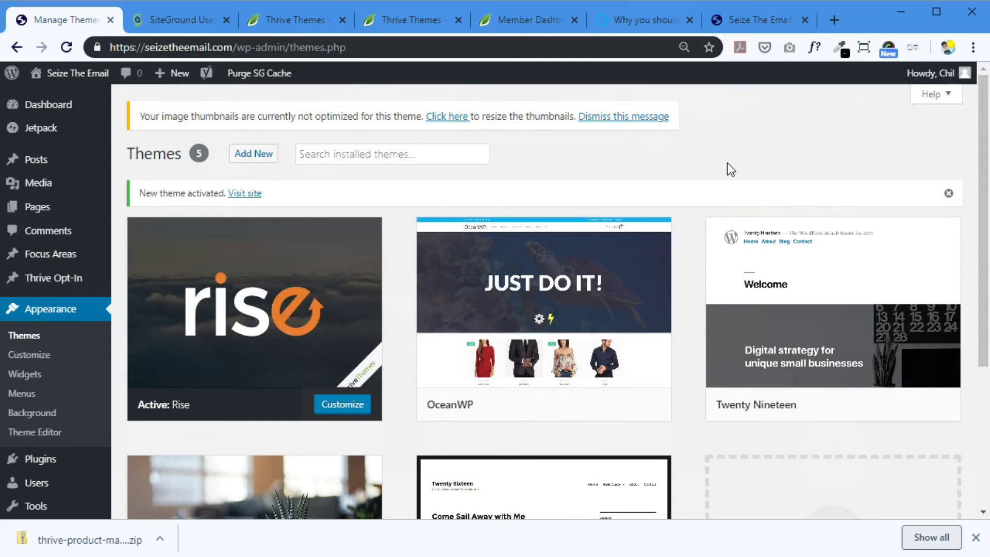
# Step: Reload the live Seize The Email front page and examine the Rise theme's layout from header to footer
pyautogui.click(766, 16)
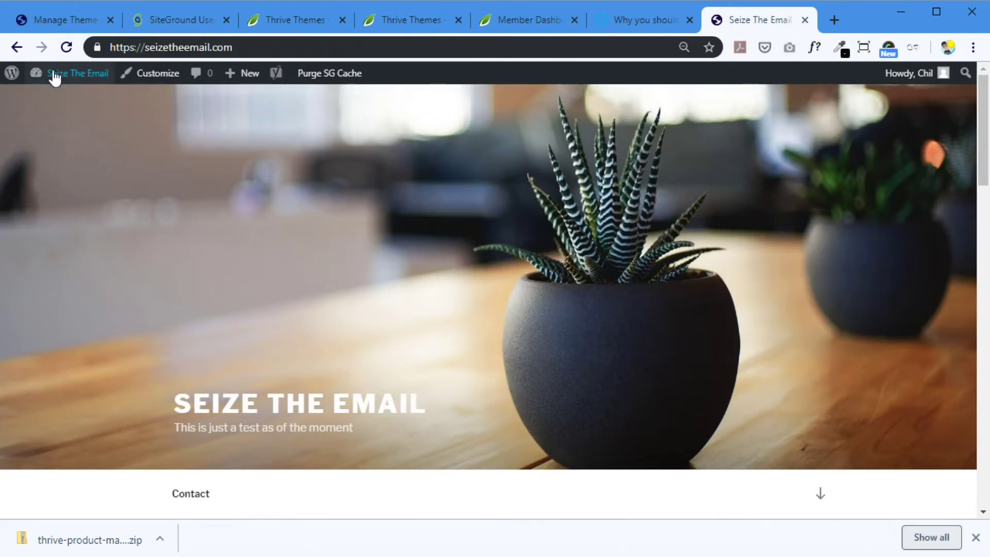
pyautogui.click(66, 47)
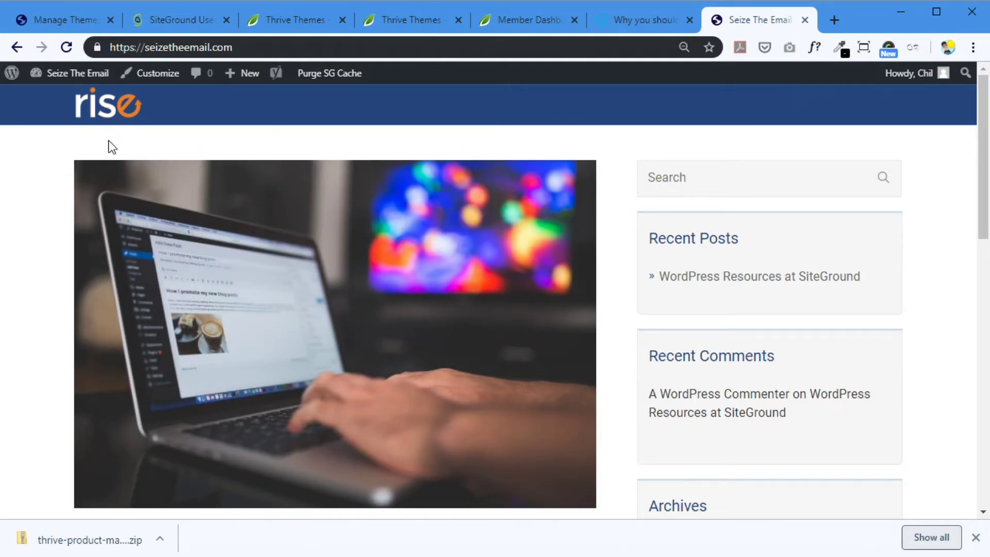
pyautogui.moveTo(982, 135); pyautogui.dragTo(928, 117)
pyautogui.moveTo(983, 165); pyautogui.dragTo(965, 88)
pyautogui.moveTo(983, 154); pyautogui.dragTo(983, 420)
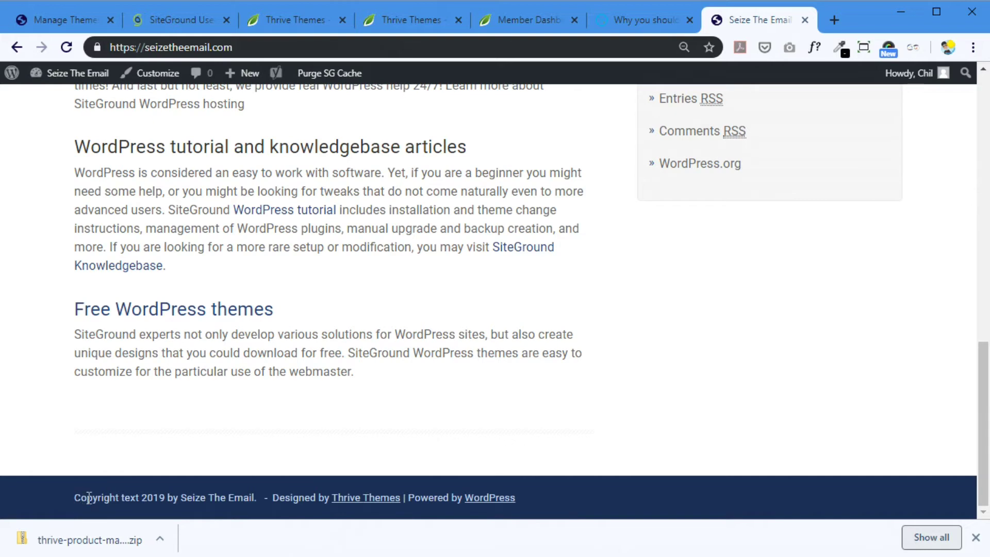
pyautogui.moveTo(983, 424); pyautogui.dragTo(983, 156)
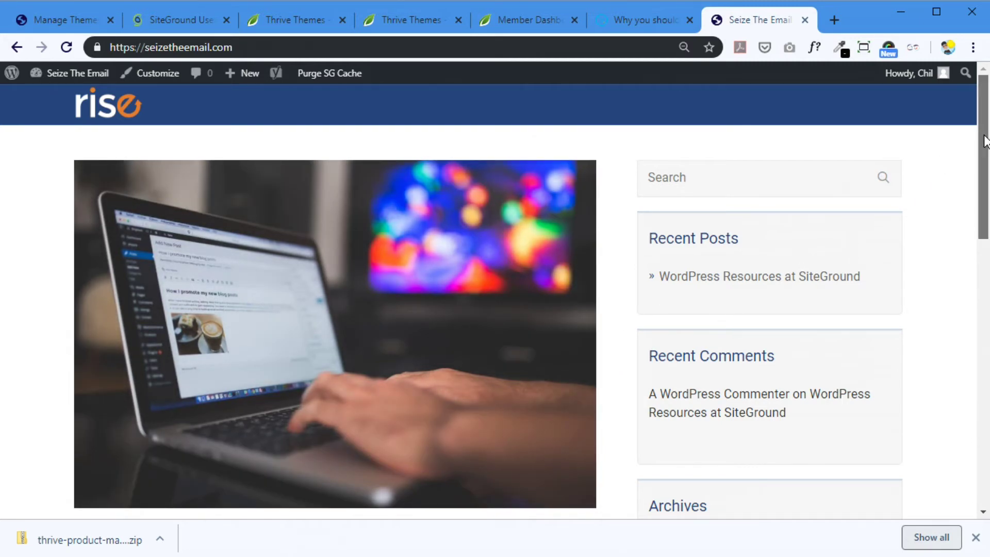
pyautogui.moveTo(984, 140); pyautogui.dragTo(926, 82)
pyautogui.moveTo(49, 58)
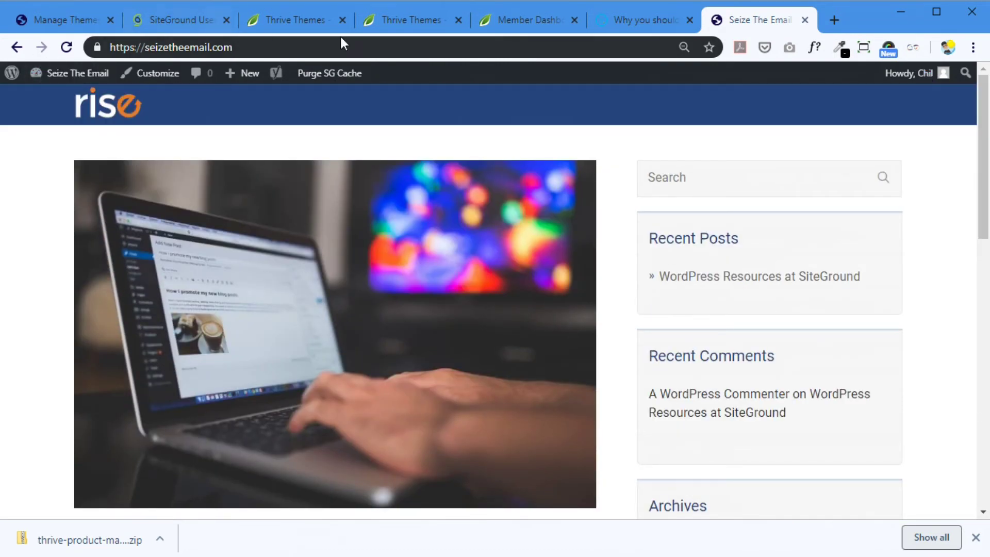
# Step: Revisit the Thrive Themes member dashboard and the Thrive Themes home page
pyautogui.click(523, 20)
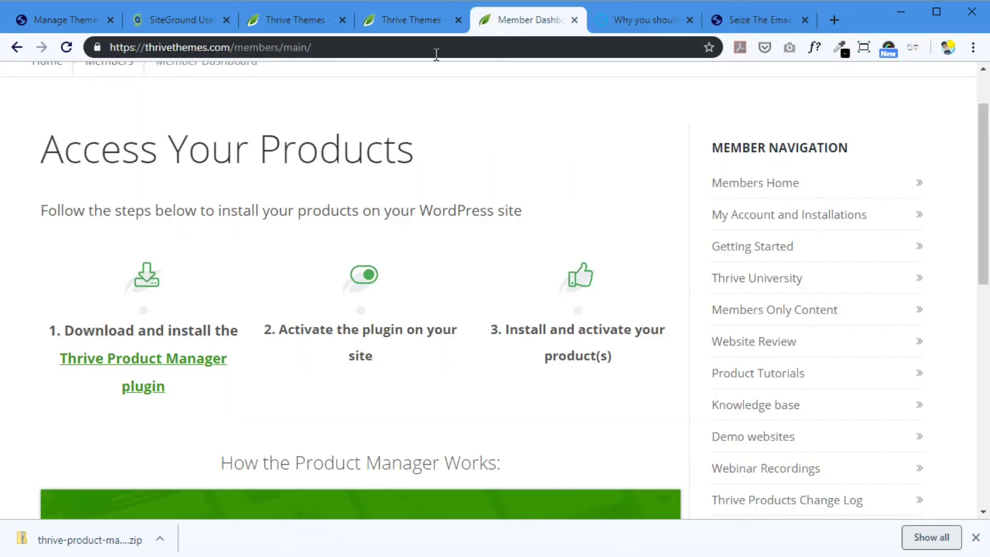
pyautogui.click(381, 22)
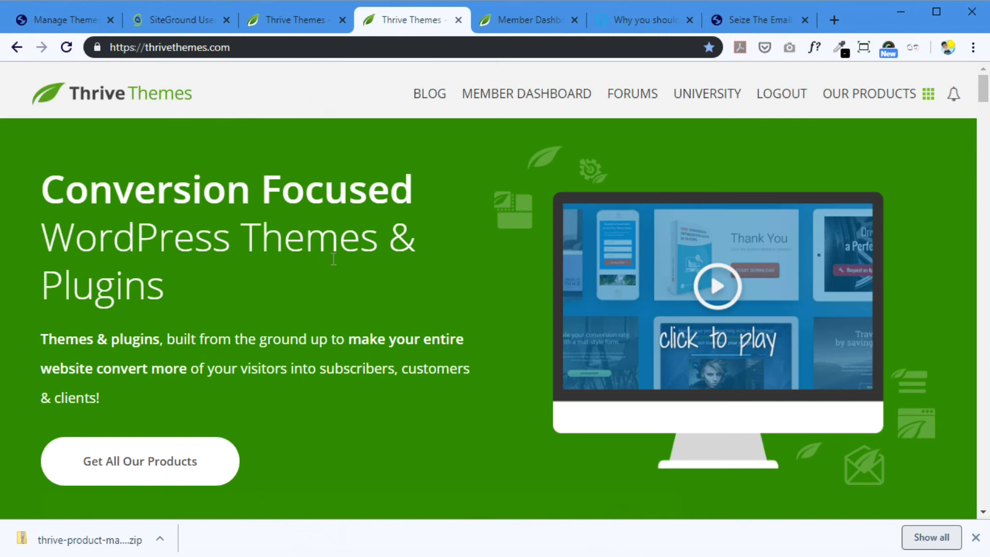
pyautogui.click(279, 17)
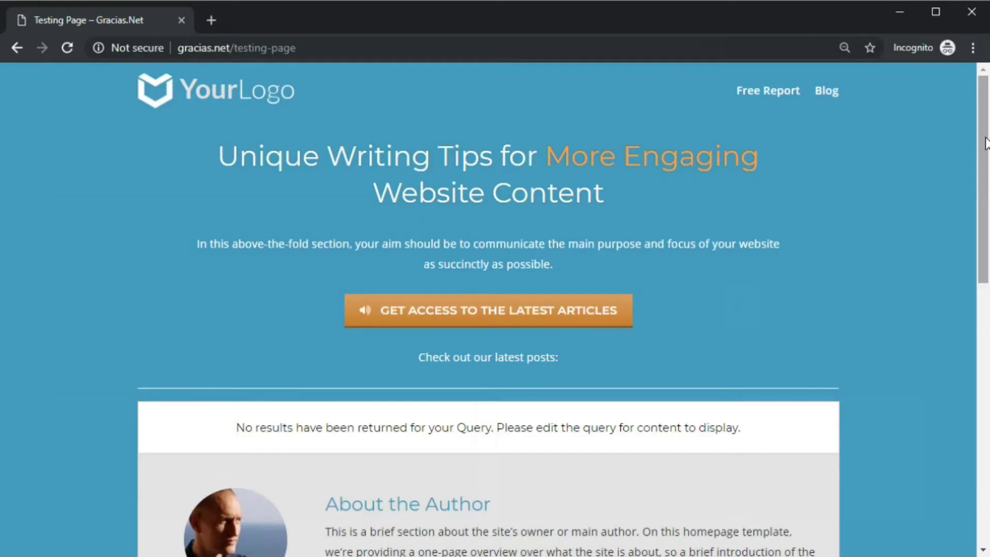
# Step: Look through the homepage, course welcome, video sales and product sales page designs on the gracias.net testing page
pyautogui.scroll(-2, 489, 309)
pyautogui.scroll(-5, 369, 340)
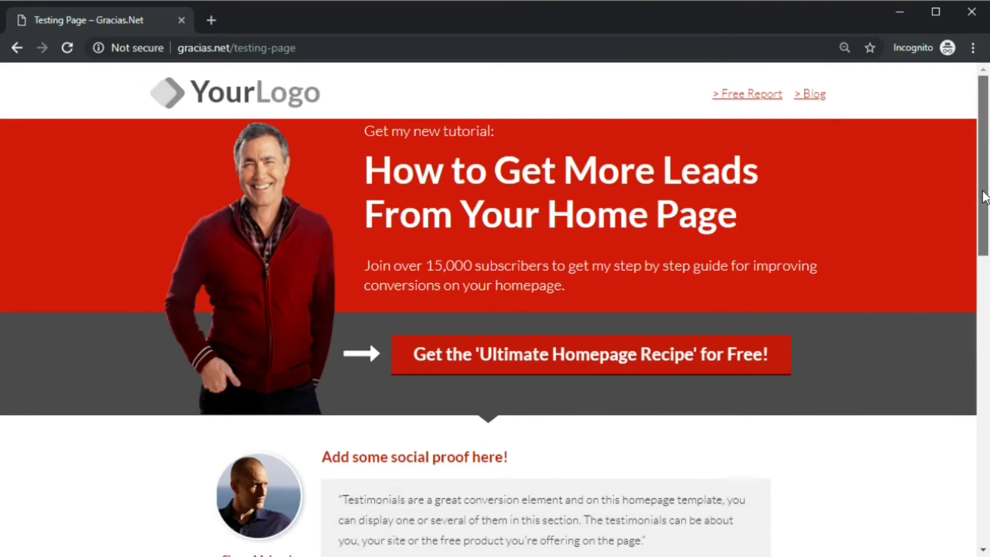
pyautogui.scroll(-15, 369, 340)
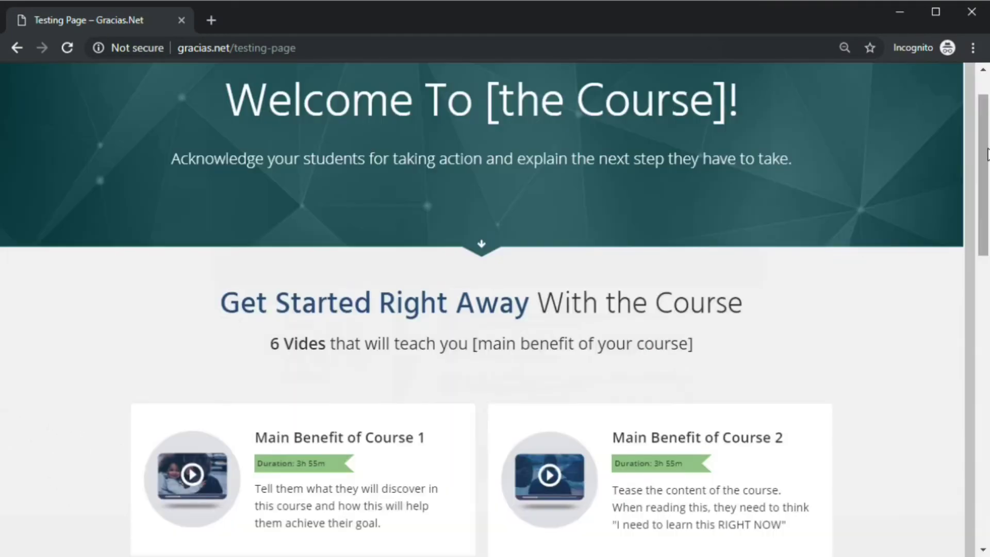
pyautogui.scroll(-6, 495, 309)
pyautogui.scroll(-9, 495, 309)
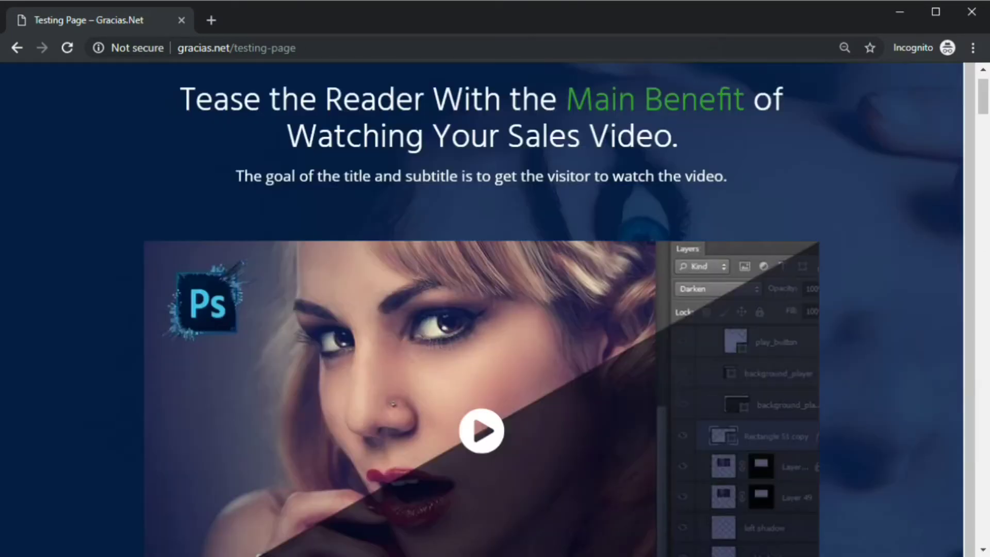
pyautogui.moveTo(985, 98); pyautogui.dragTo(982, 499)
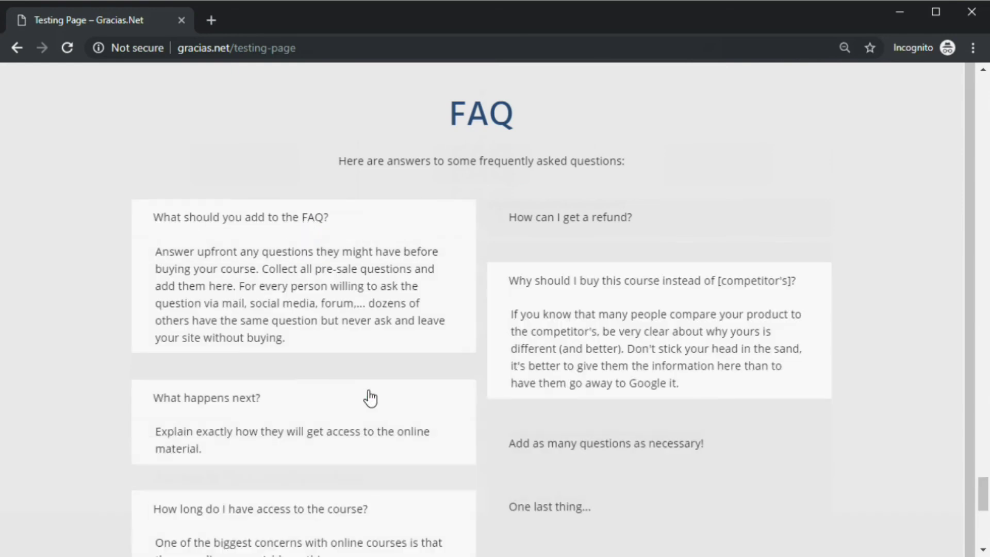
pyautogui.scroll(-8, 367, 398)
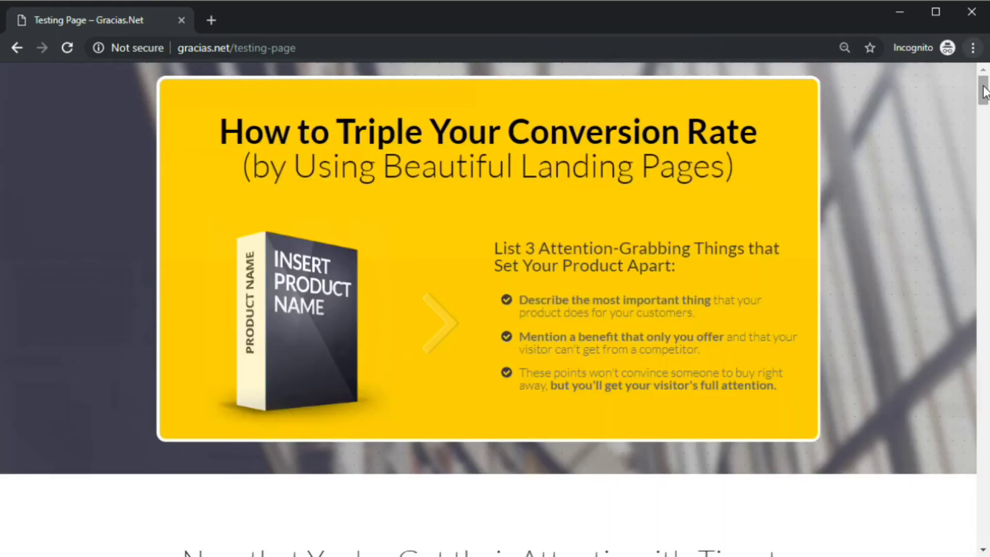
pyautogui.scroll(-7, 495, 309)
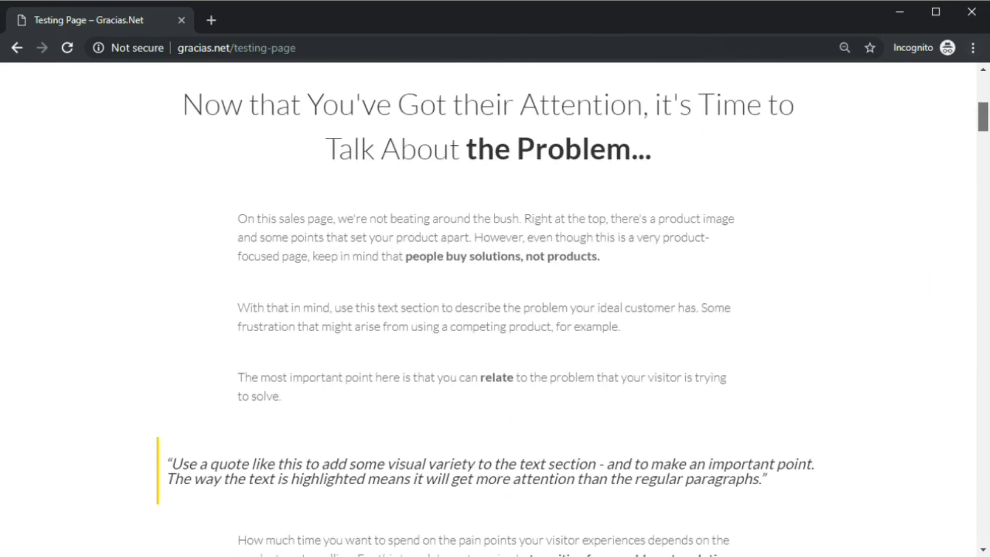
pyautogui.moveTo(985, 150); pyautogui.dragTo(986, 528)
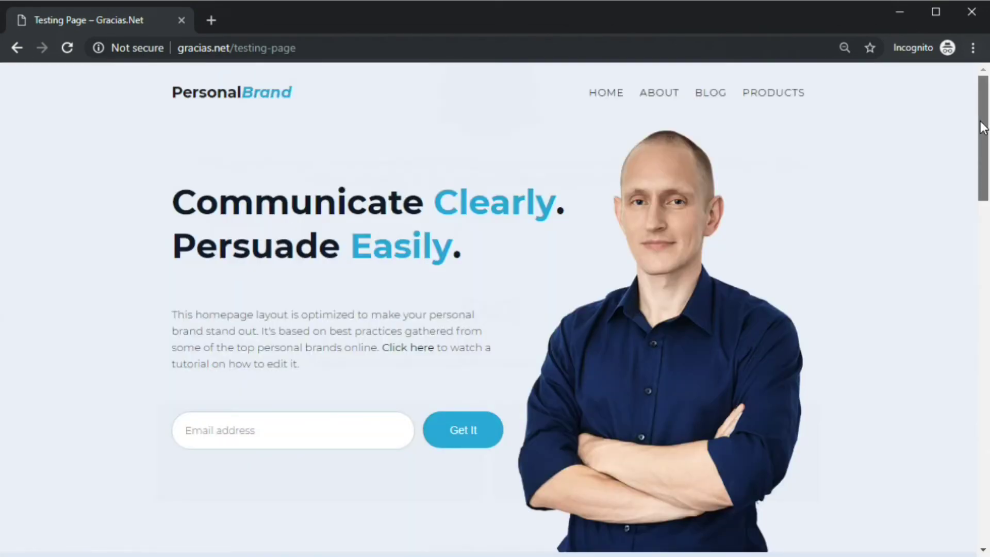
# Step: Examine the personal brand, yoga studio, résumé, lead-generation, video headline and podcast page designs on the testing page
pyautogui.moveTo(981, 124); pyautogui.dragTo(943, 470)
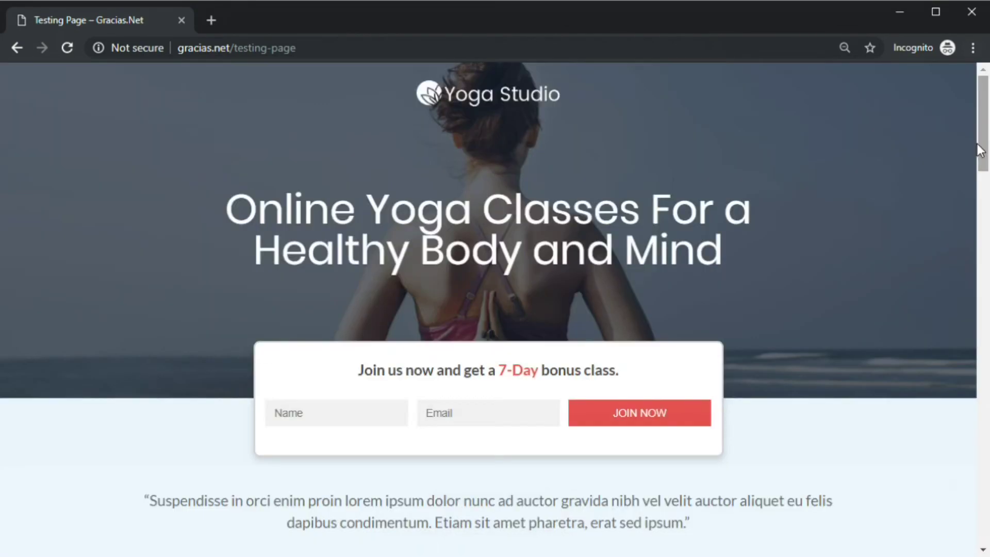
pyautogui.scroll(-10, 495, 309)
pyautogui.scroll(-4, 495, 310)
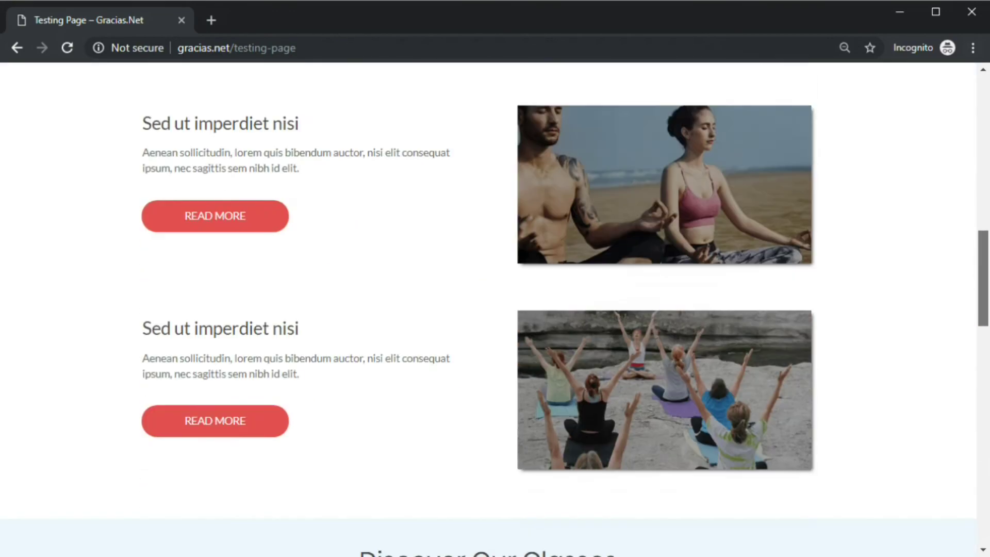
pyautogui.scroll(-13, 495, 309)
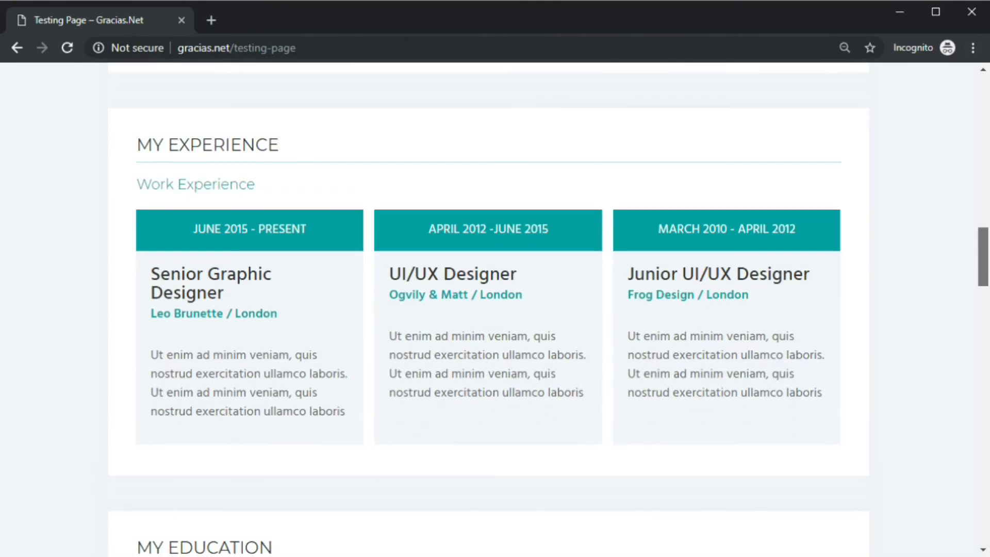
pyautogui.scroll(-9, 495, 309)
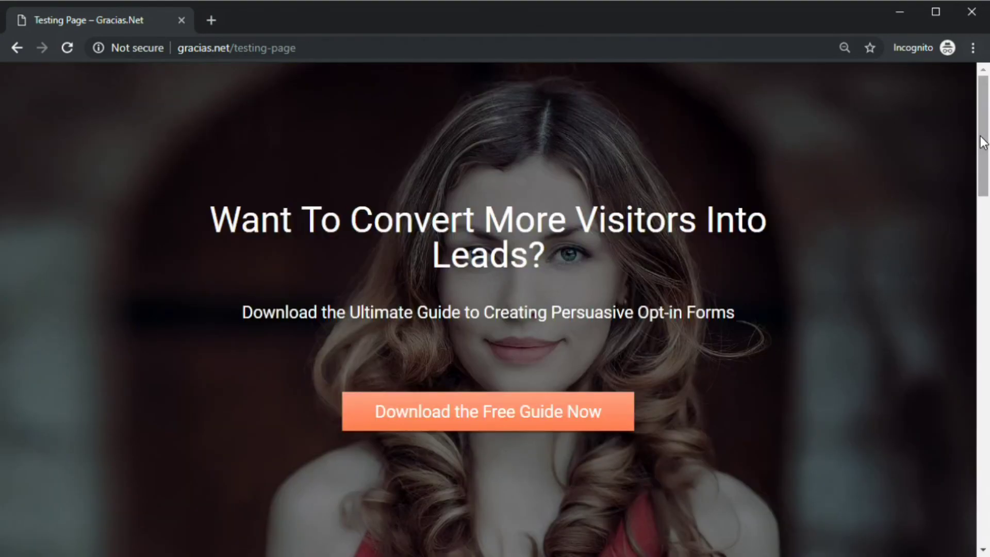
pyautogui.moveTo(982, 139); pyautogui.dragTo(984, 463)
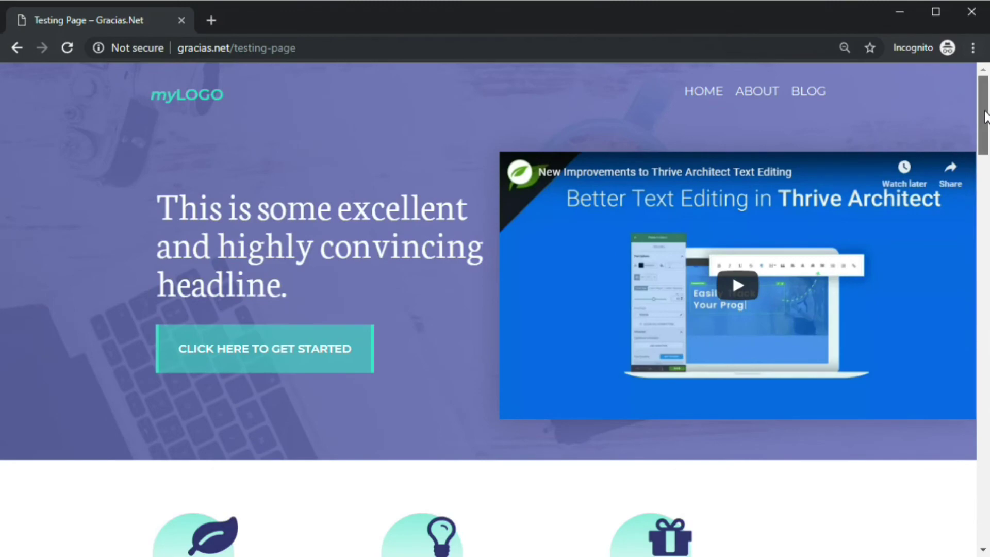
pyautogui.scroll(-15, 495, 310)
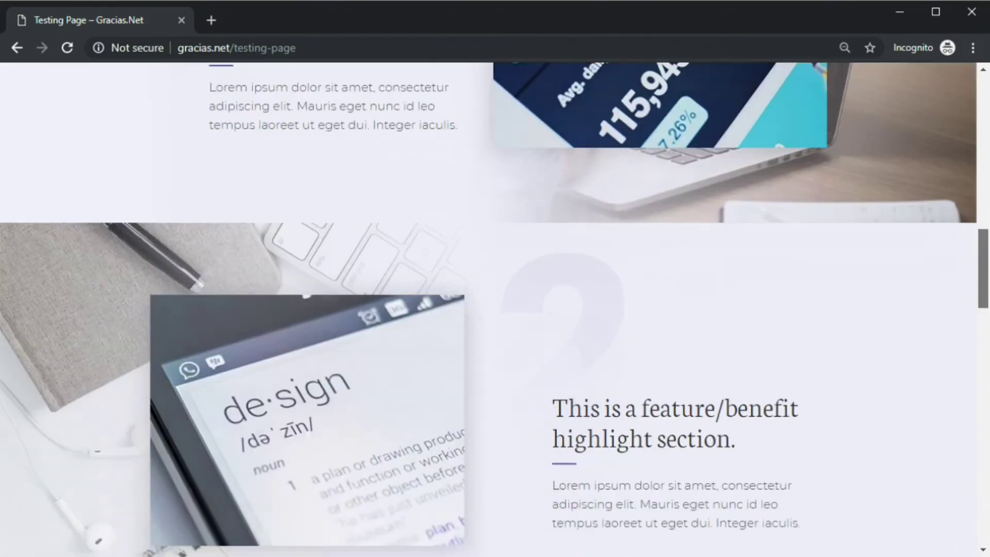
pyautogui.scroll(-20, 495, 309)
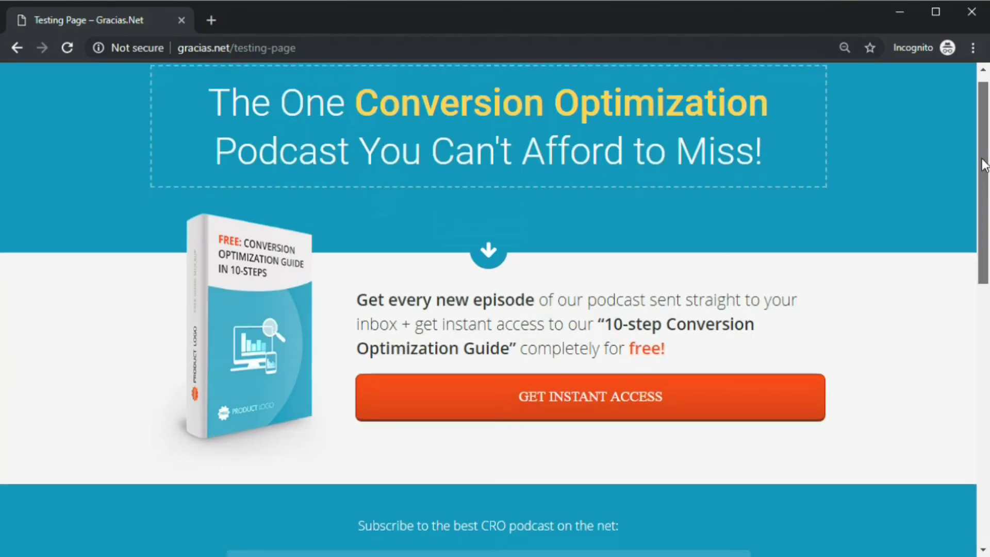
pyautogui.scroll(-10, 495, 309)
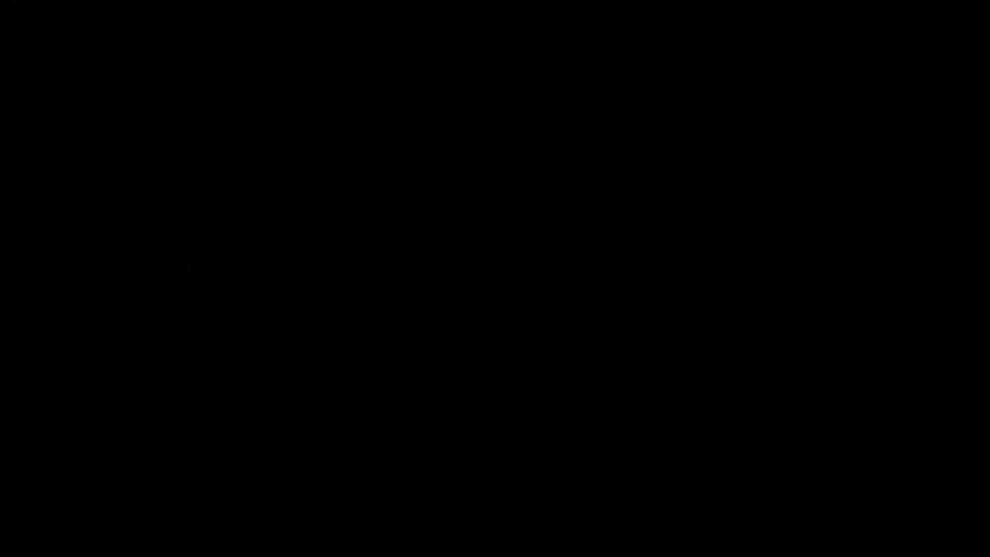